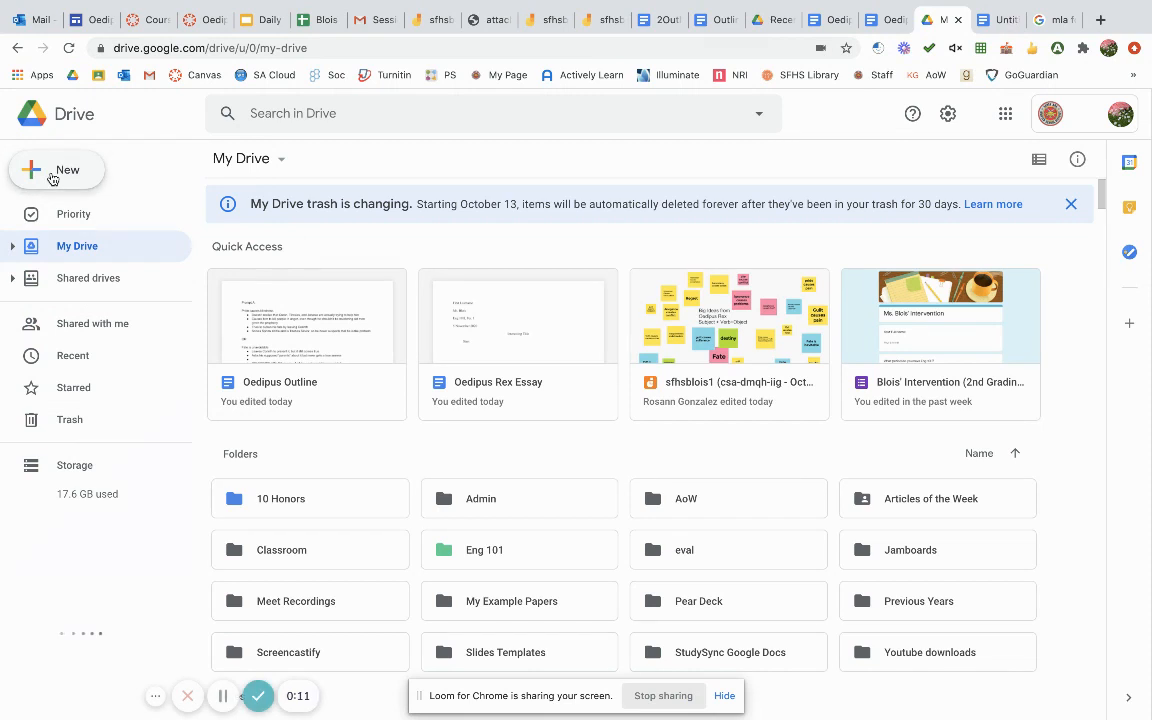
# Switch from Google Drive to the blank Google Docs document and rename it "Oedipus Rex Essay".
pyautogui.click(53, 178)
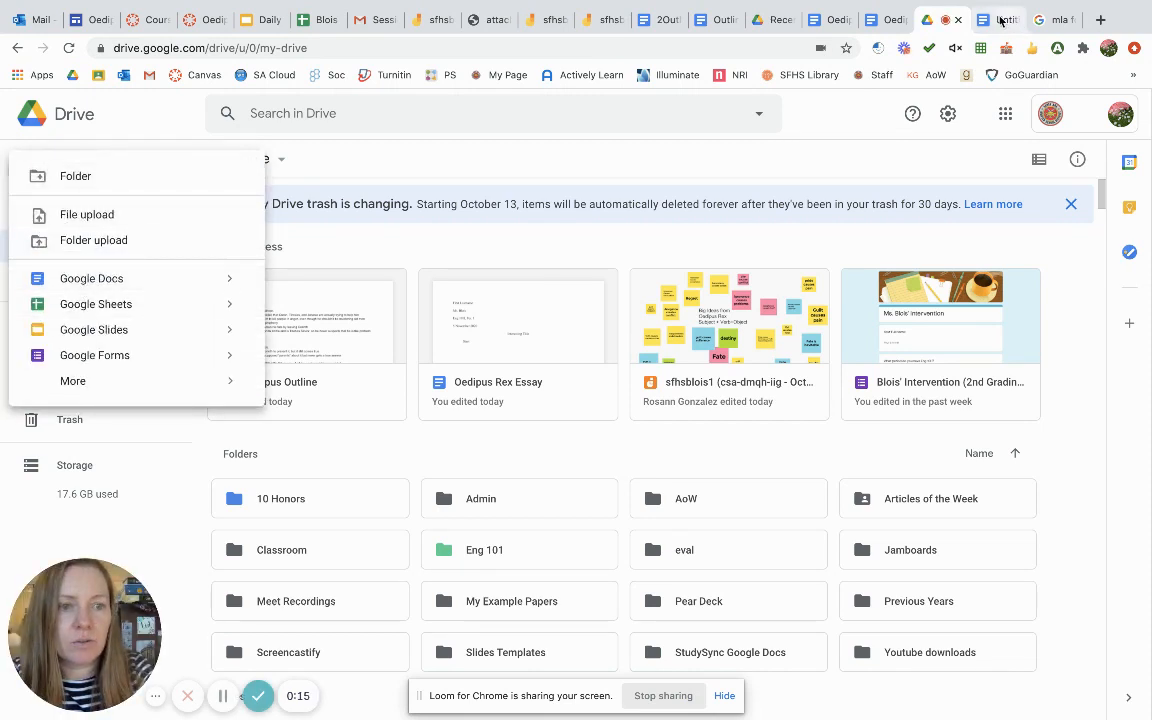
pyautogui.click(996, 19)
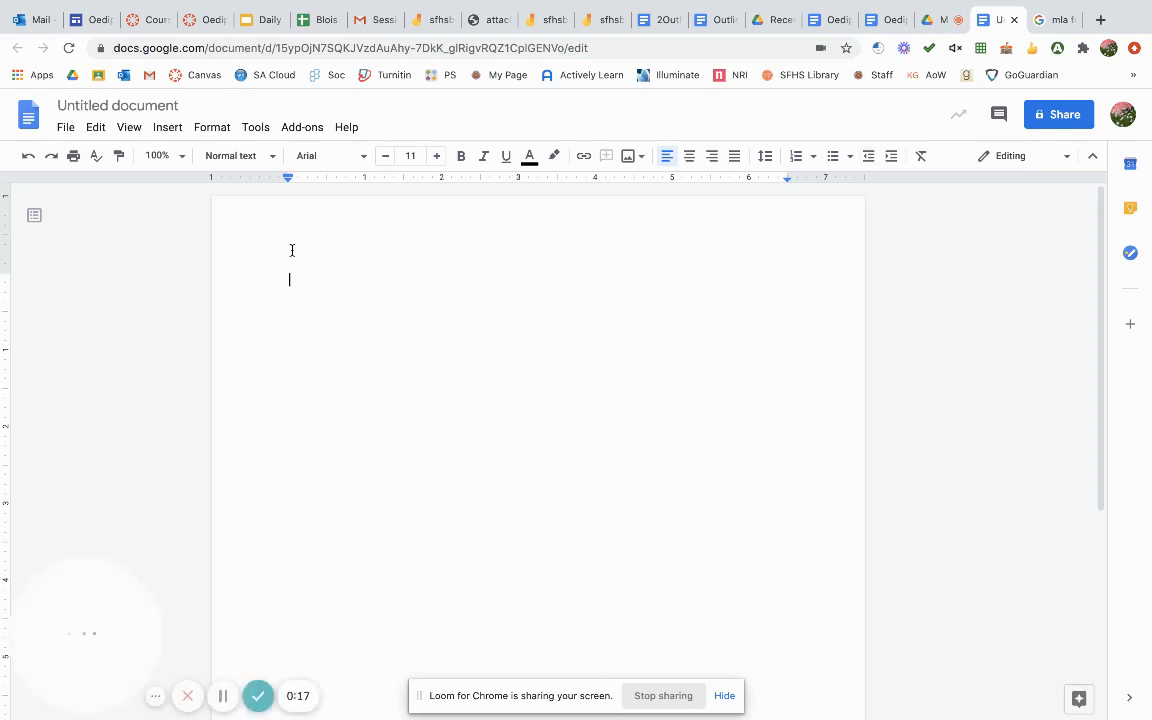
pyautogui.click(108, 105)
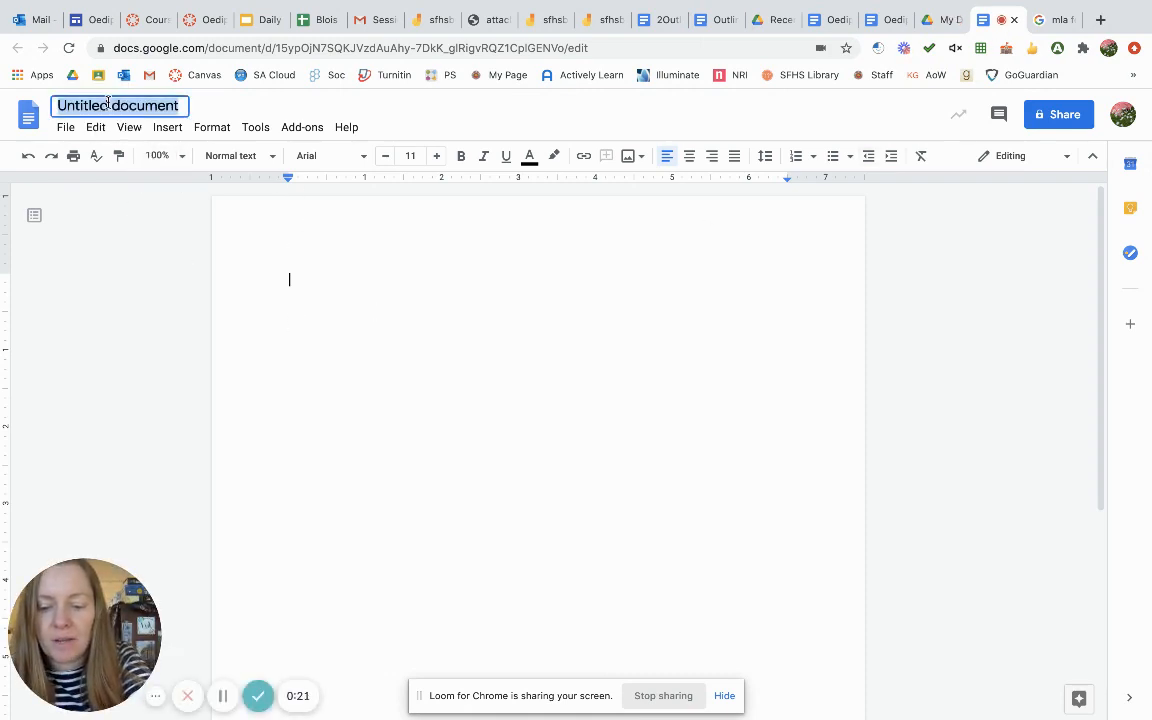
pyautogui.write('Oedi')
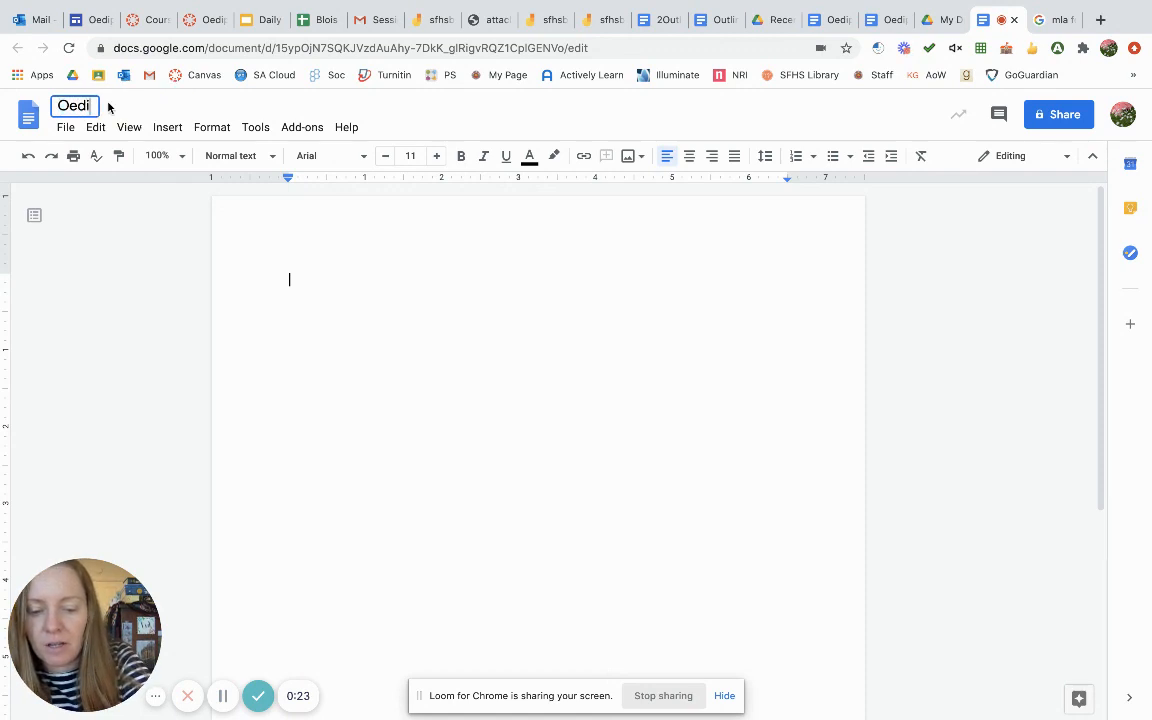
pyautogui.write('pus Rex Essay')
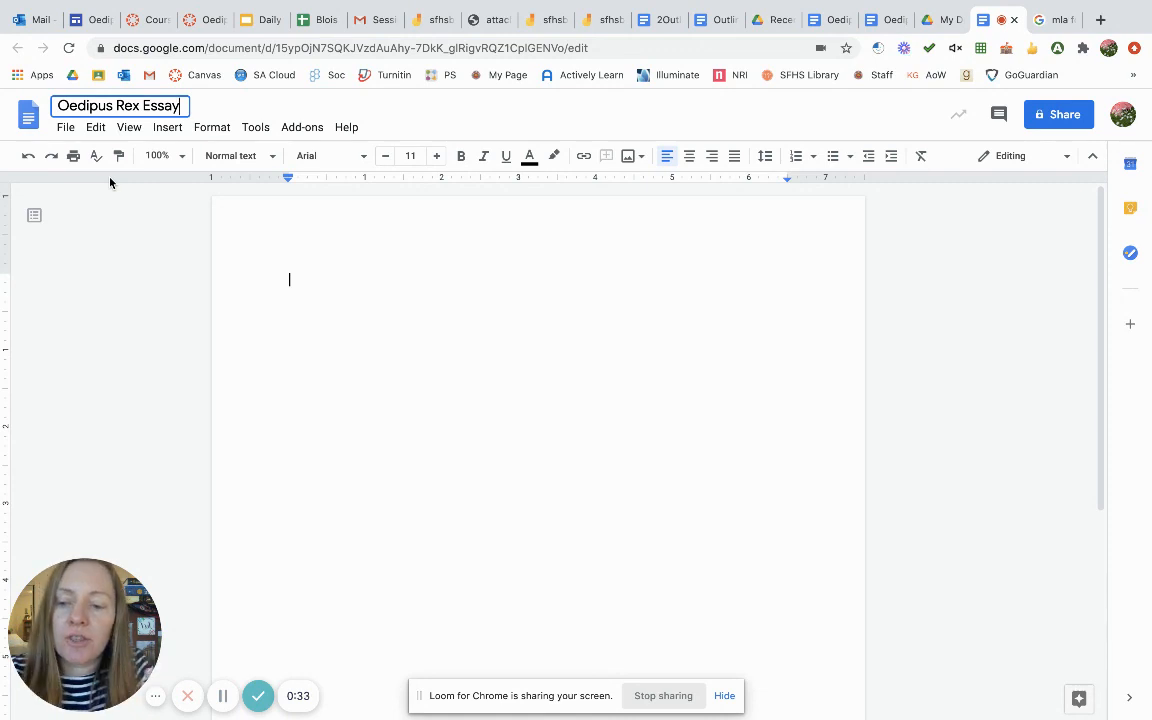
pyautogui.click(282, 267)
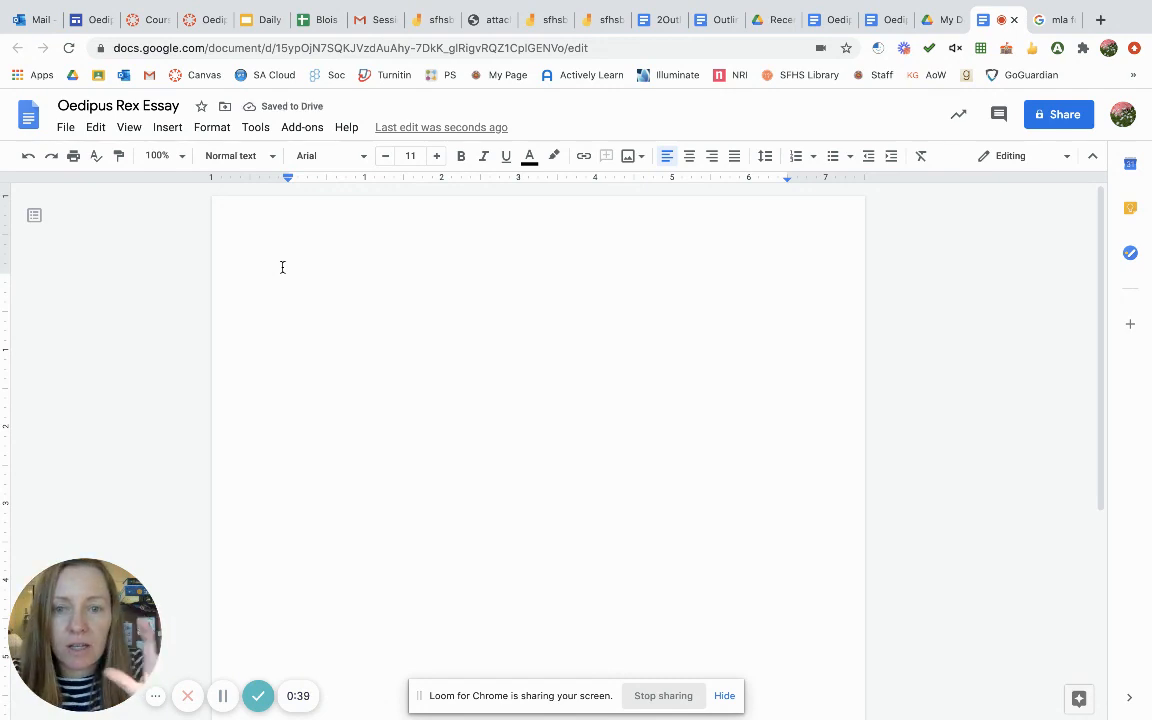
# Set the font of the essay text to Times New Roman.
pyautogui.click(362, 160)
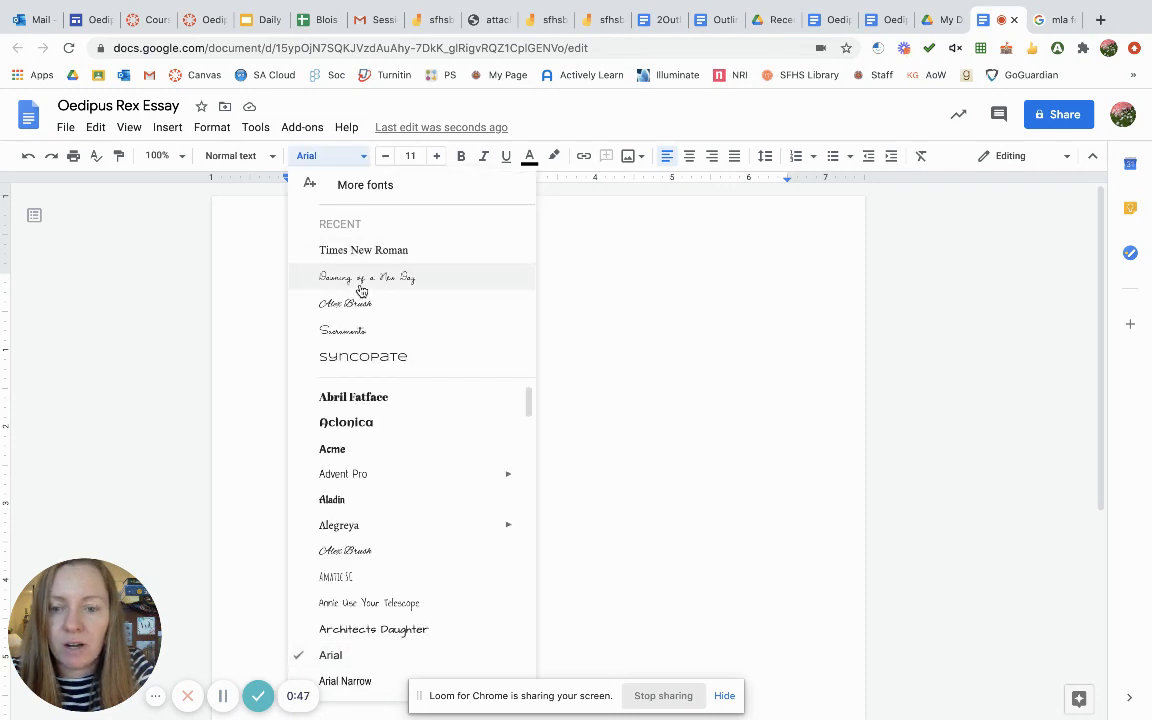
pyautogui.scroll(-10, 384, 428)
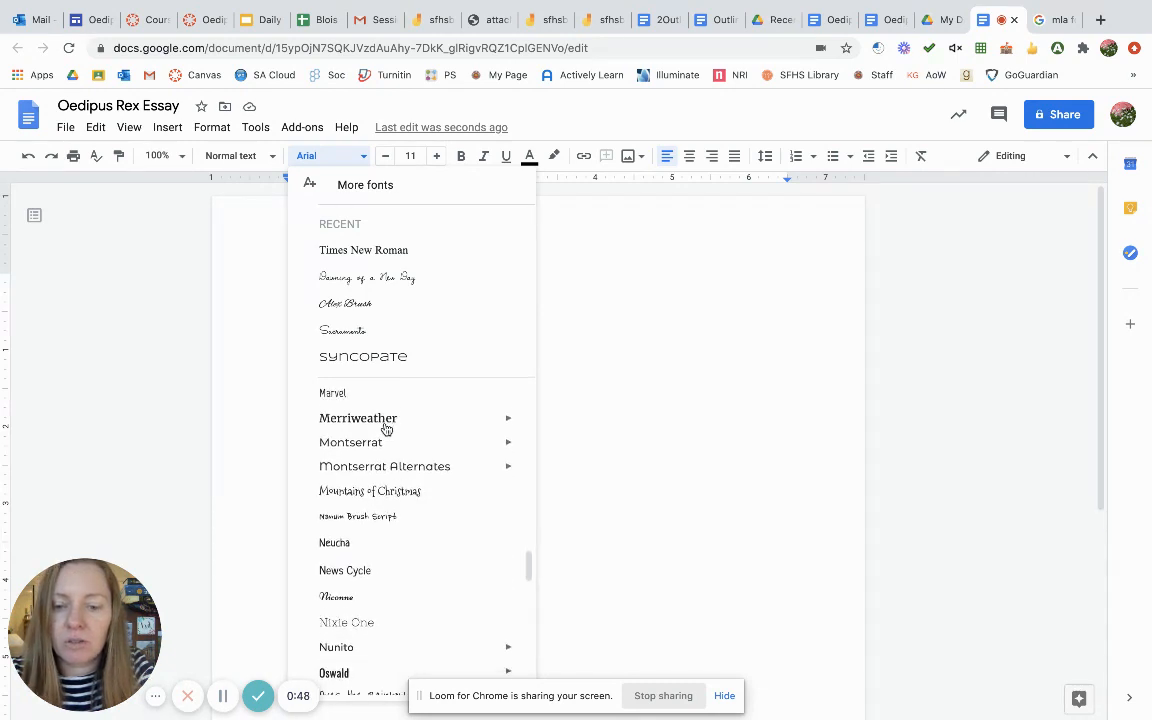
pyautogui.scroll(-1, 386, 429)
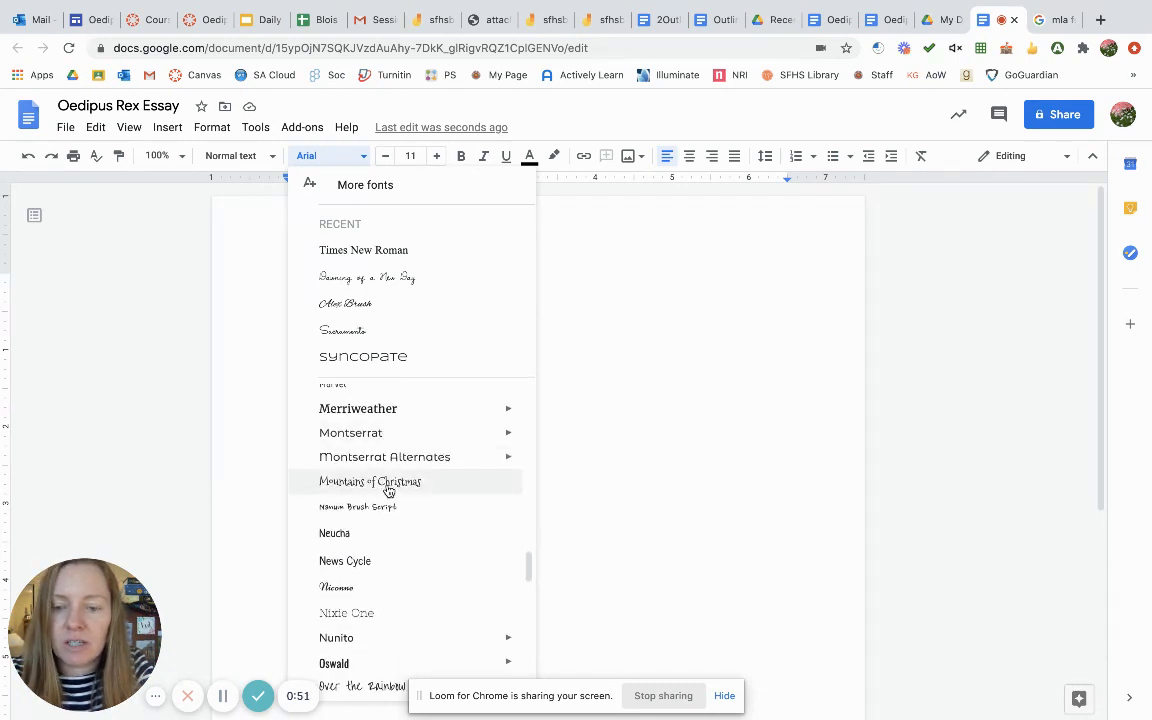
pyautogui.scroll(-10, 387, 480)
pyautogui.scroll(-10, 388, 491)
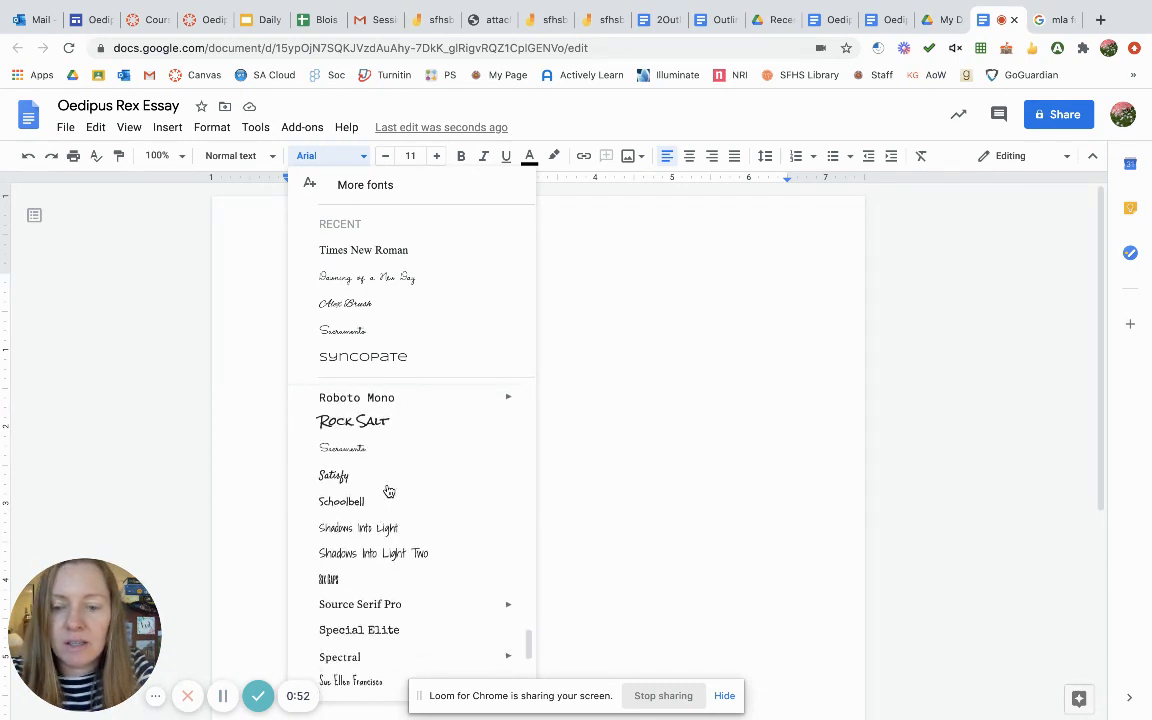
pyautogui.scroll(-3, 388, 491)
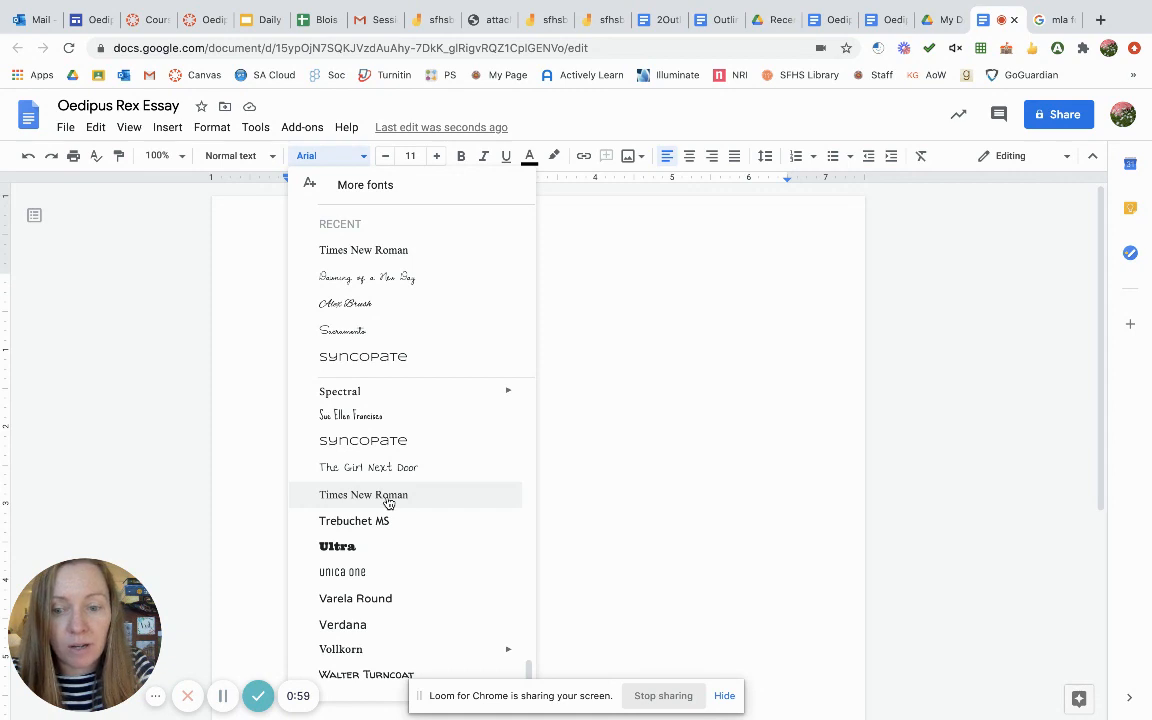
pyautogui.click(388, 499)
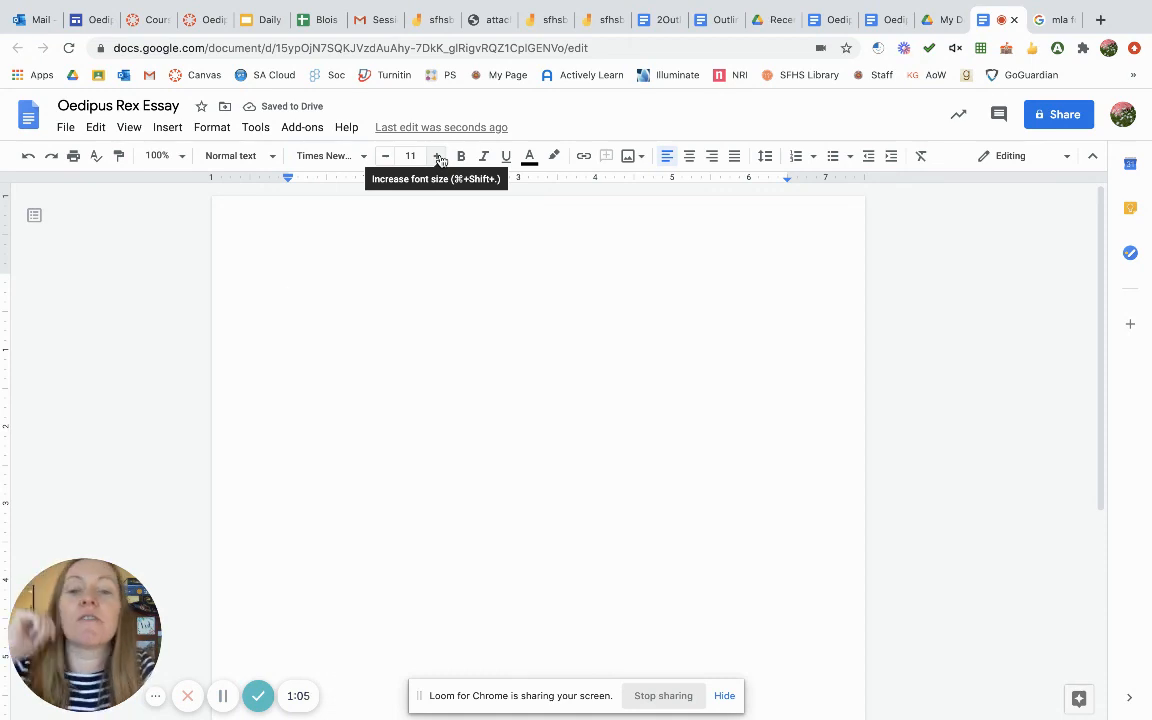
# Increase the font size to 12 and set the line spacing to Double.
pyautogui.click(438, 156)
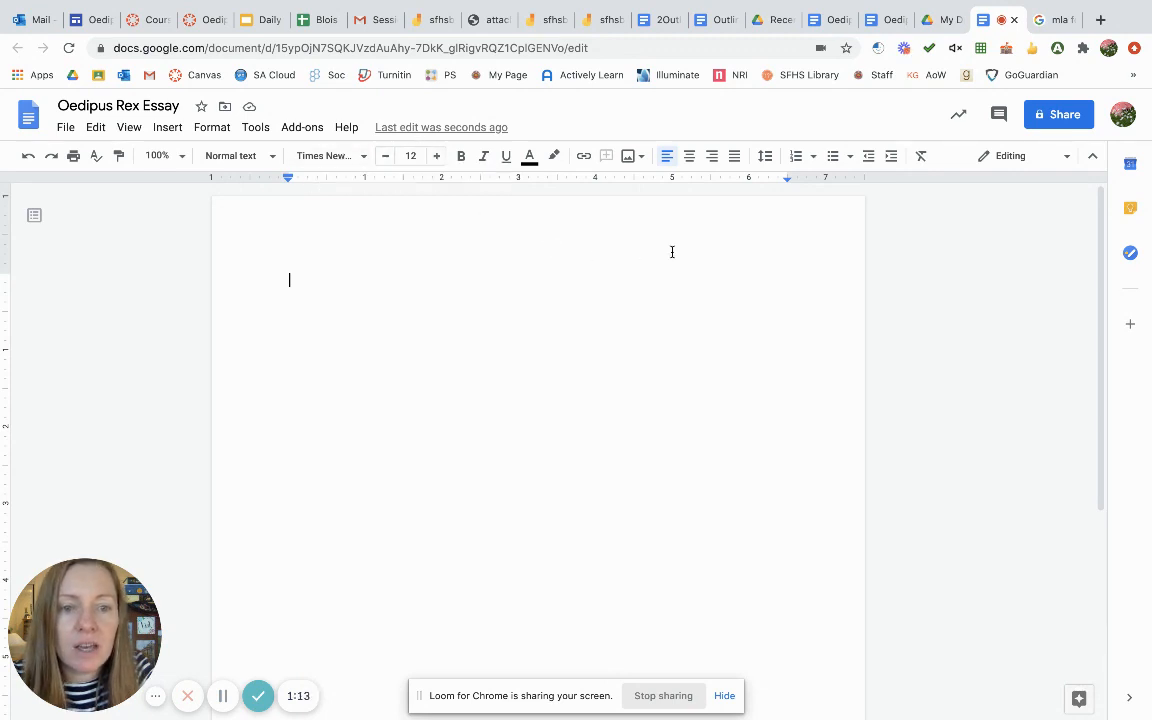
pyautogui.click(767, 157)
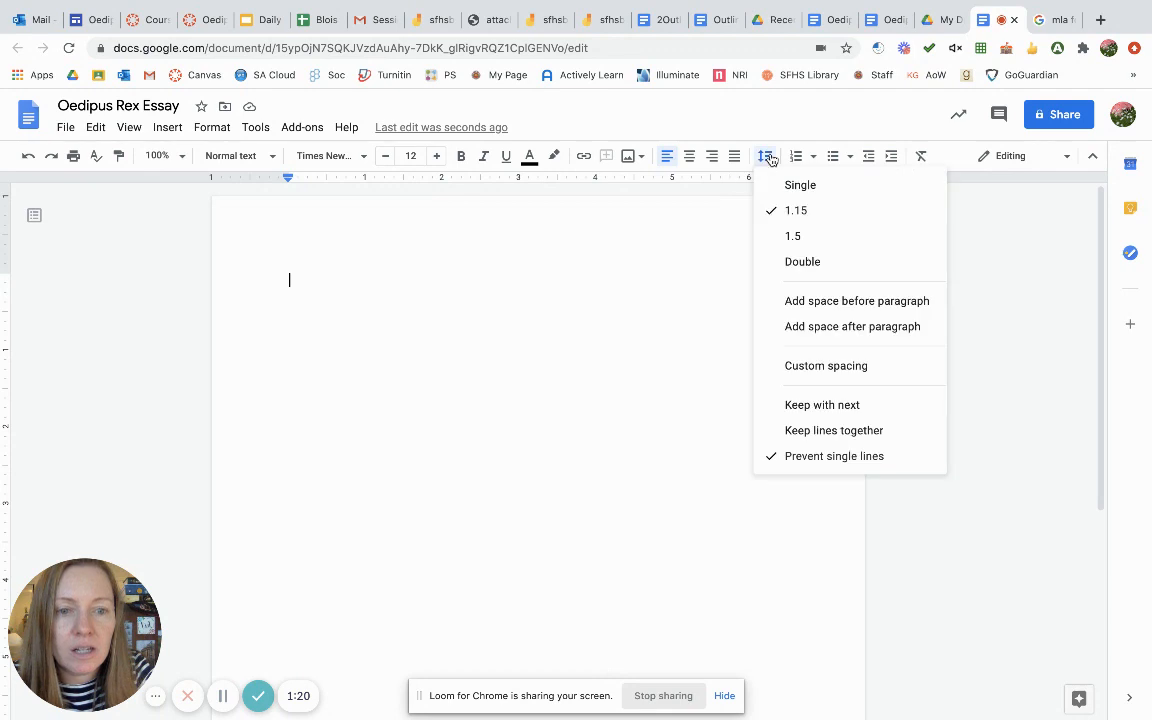
pyautogui.click(781, 262)
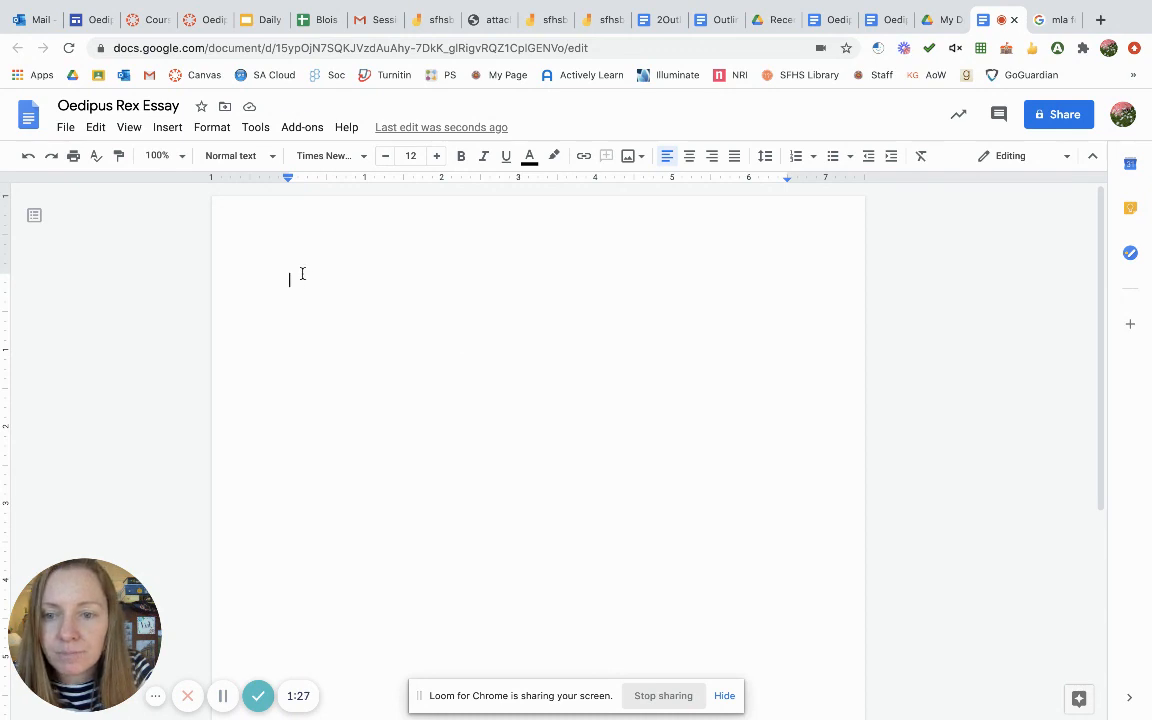
# Start the MLA heading with the placeholder "First Lastname" and the teacher's title and surname on the line below.
pyautogui.write('F')
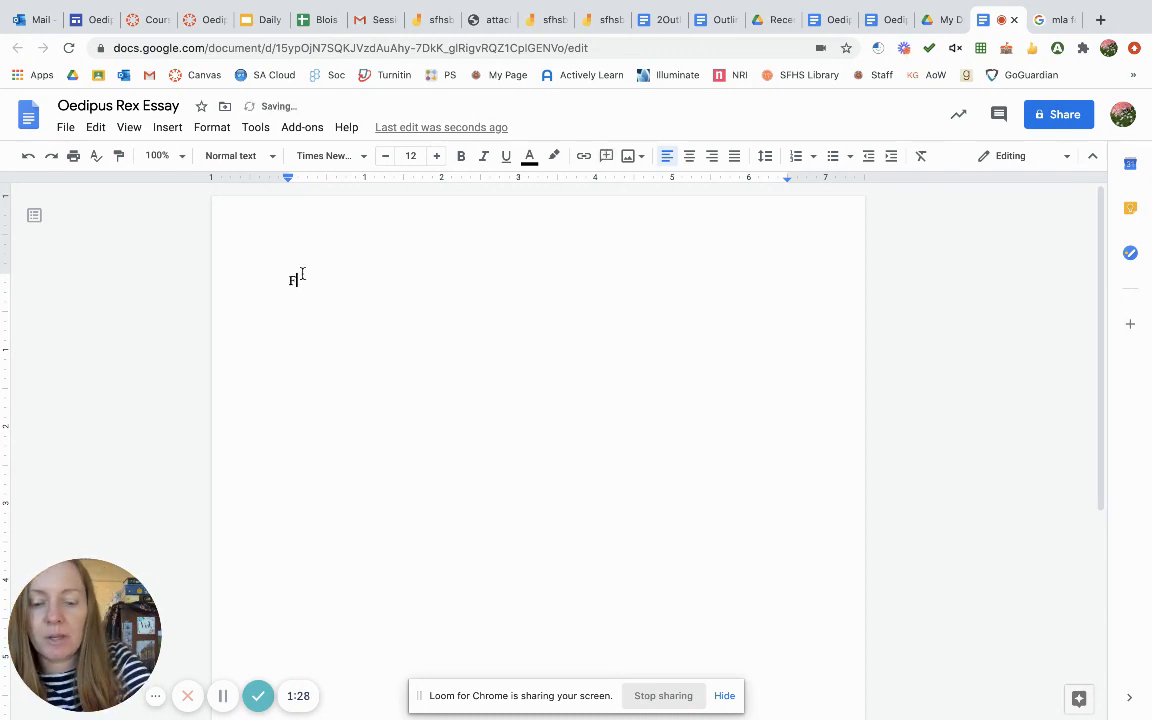
pyautogui.write('irst Lastname')
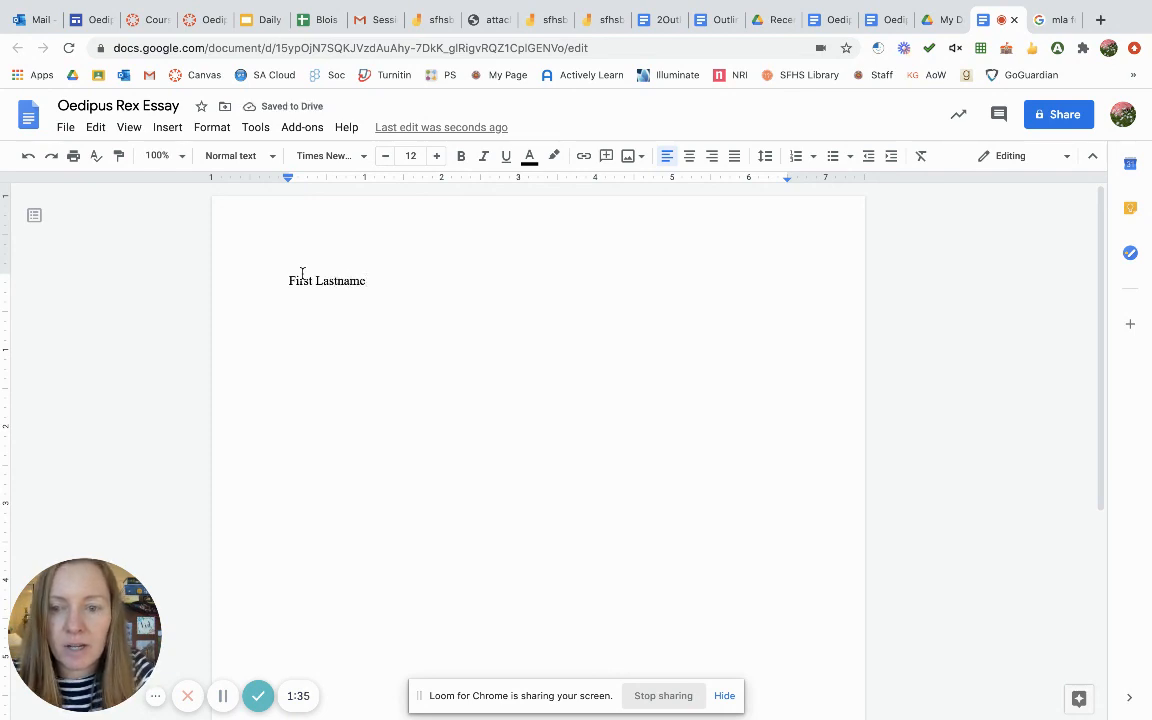
pyautogui.press('Return')
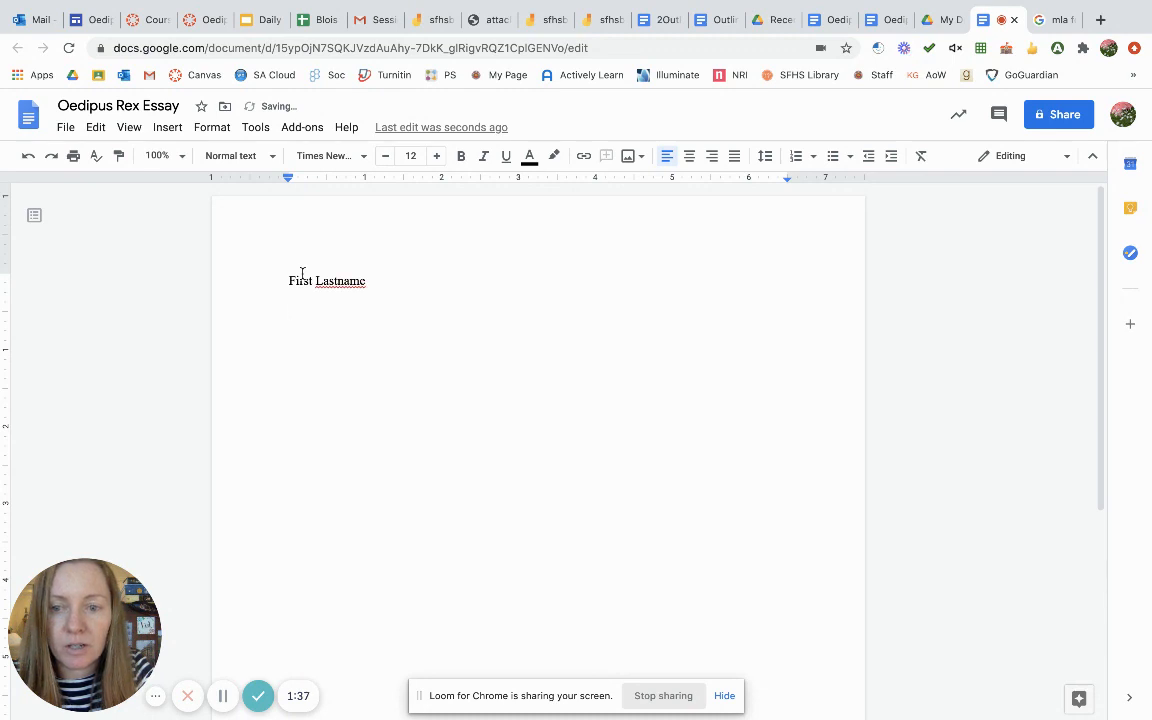
pyautogui.write('Ms.')
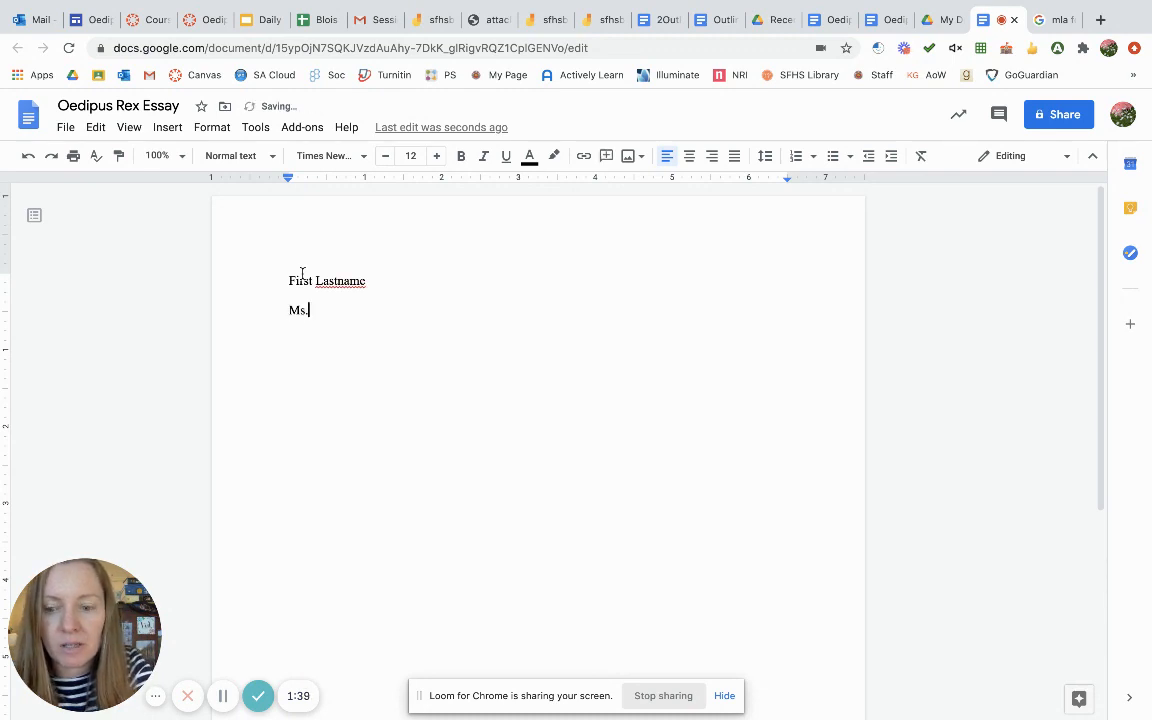
pyautogui.write(' B')
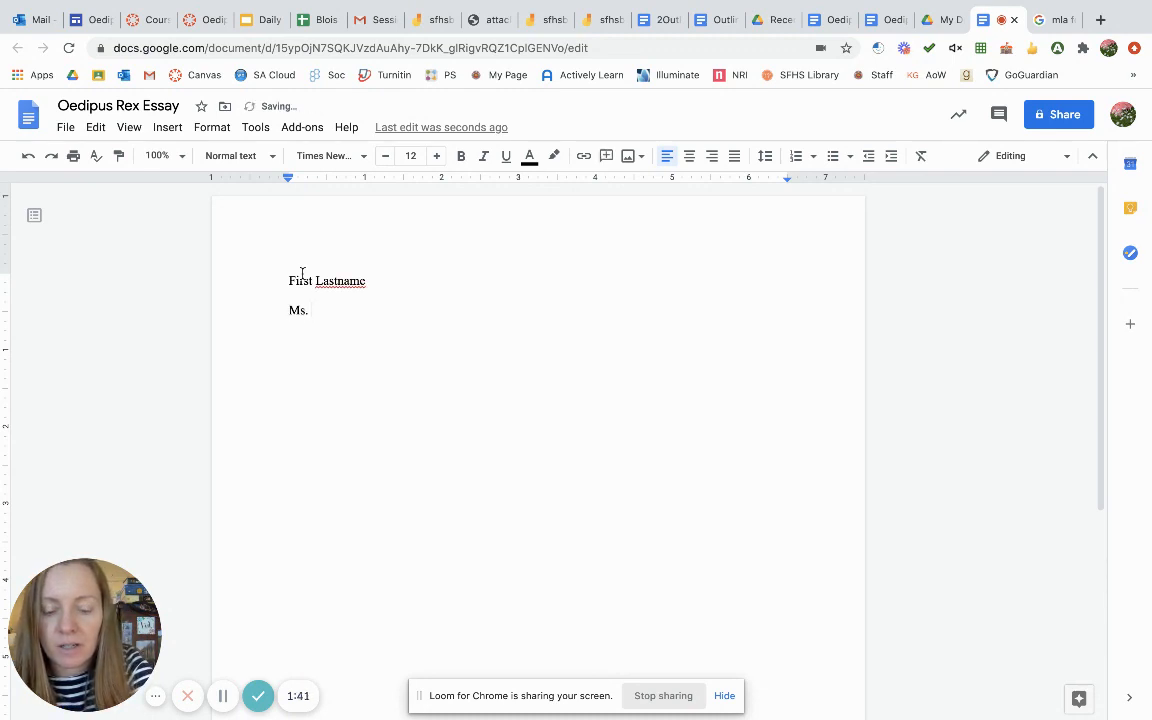
pyautogui.write('l')
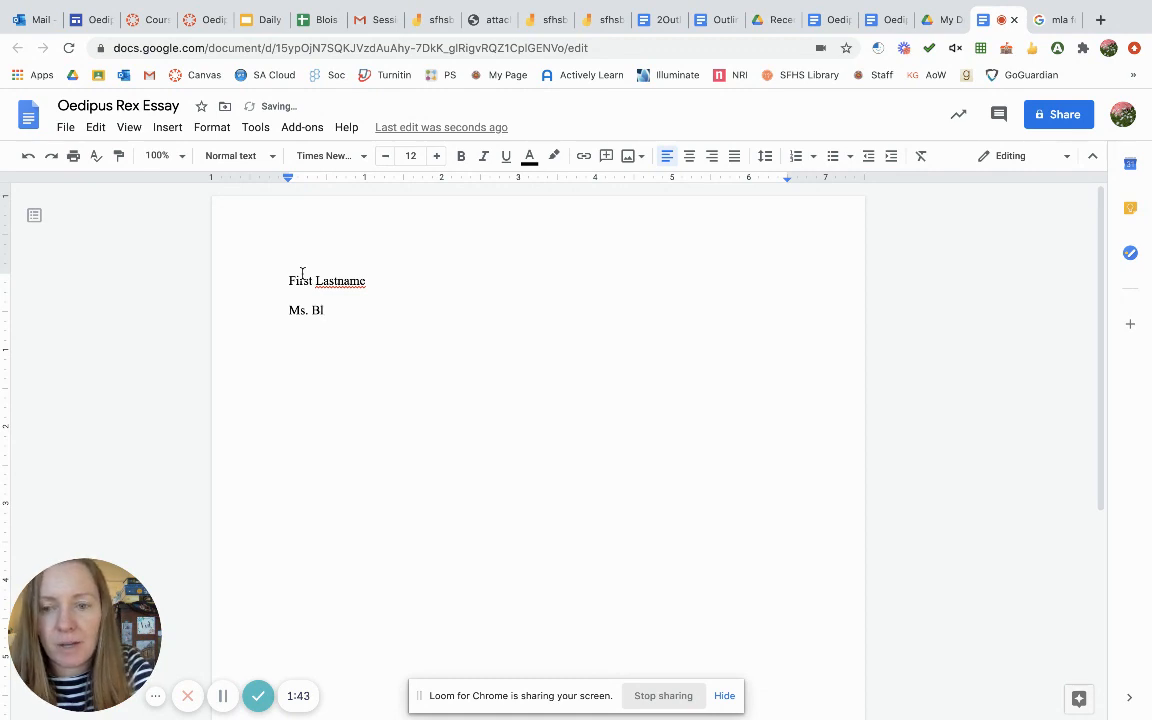
pyautogui.write('ois')
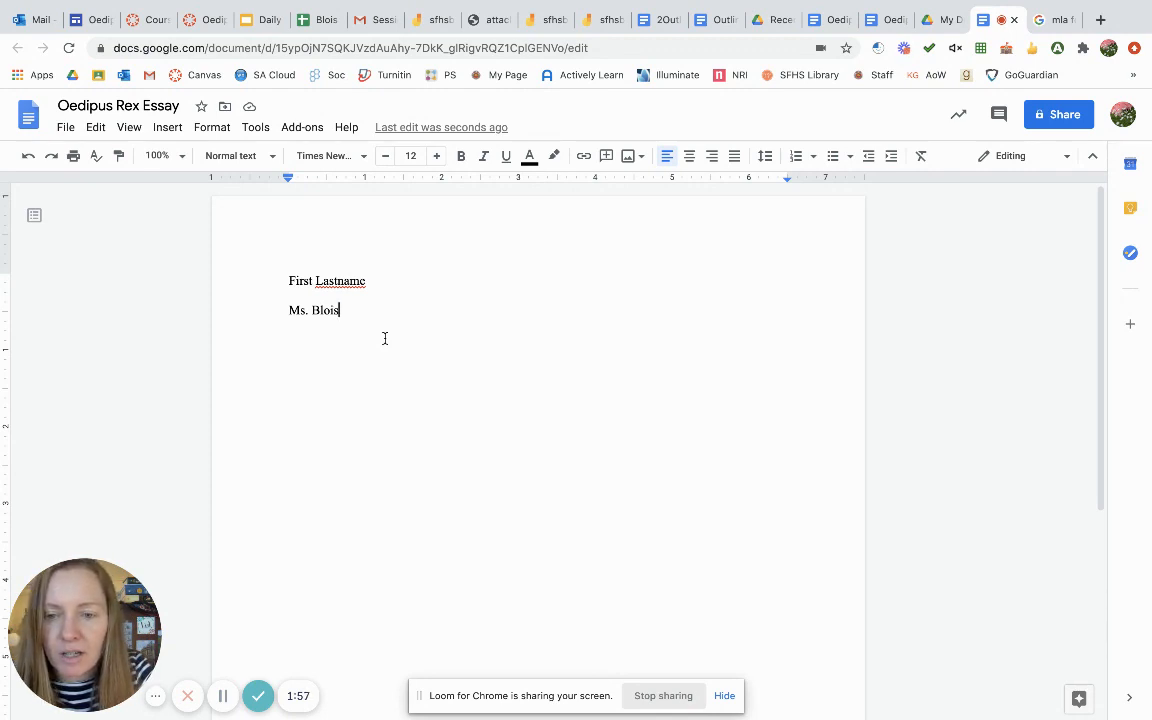
# Add the course line "Eng 10H, Per.2" and the date line "5 November 2020" below the teacher's name.
pyautogui.press('Return')
pyautogui.write('E')
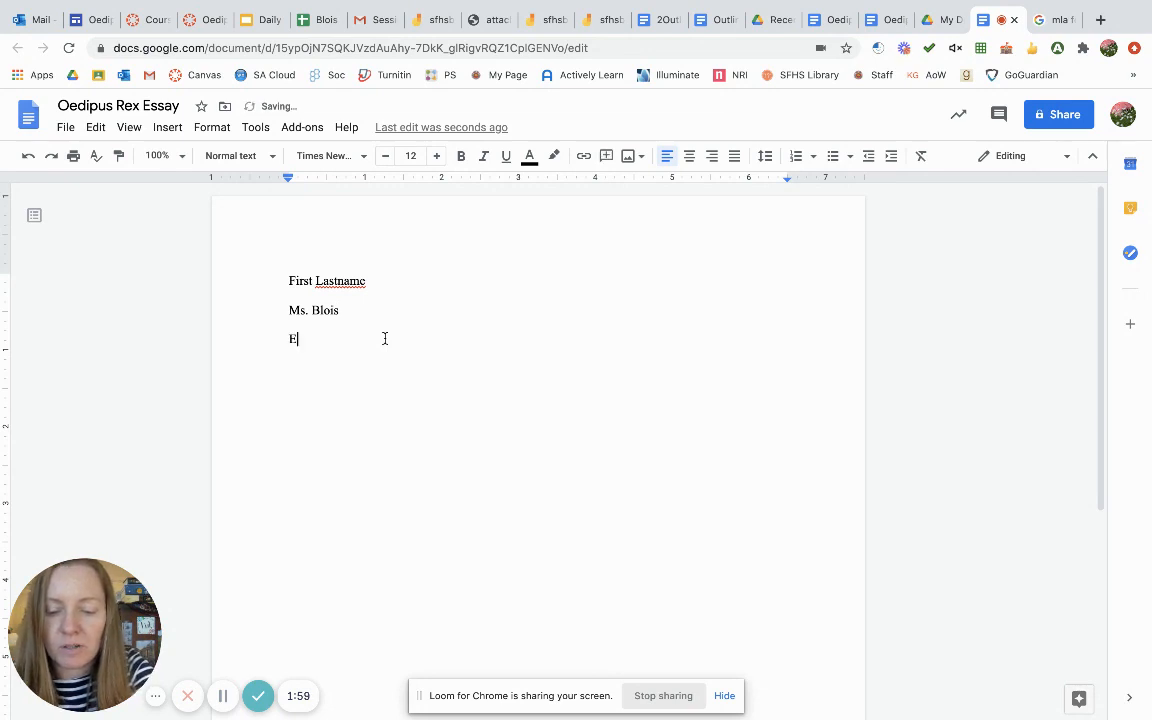
pyautogui.write('ng 10')
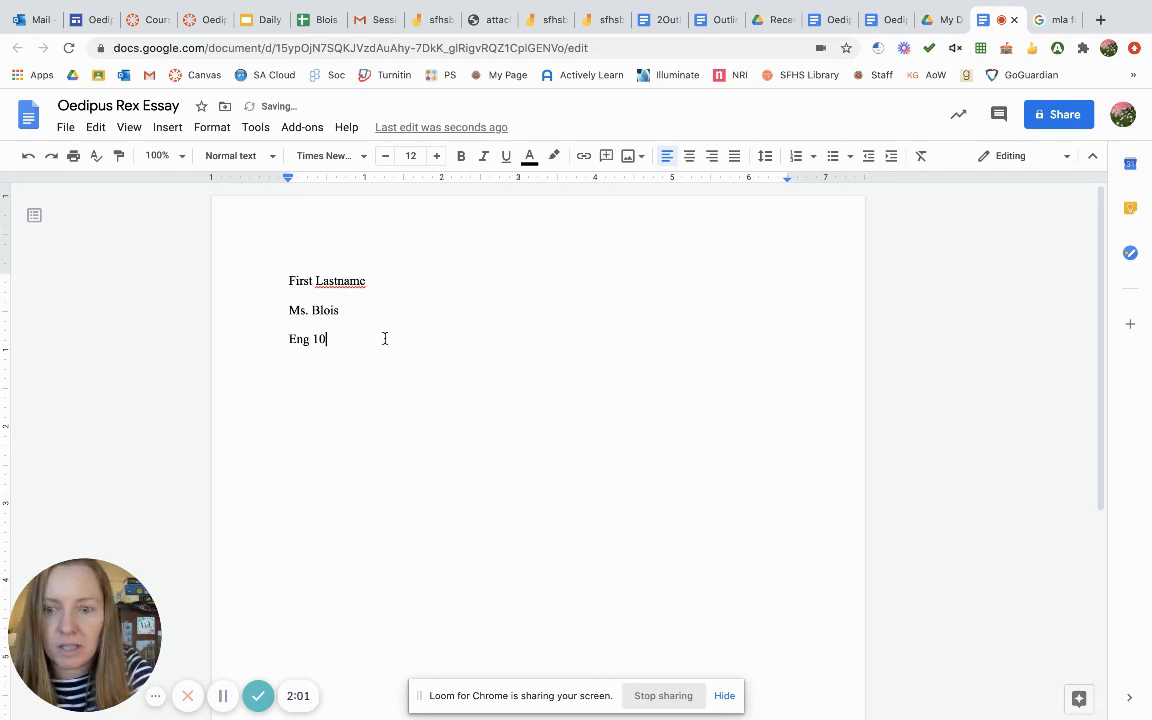
pyautogui.write('H, Per.2')
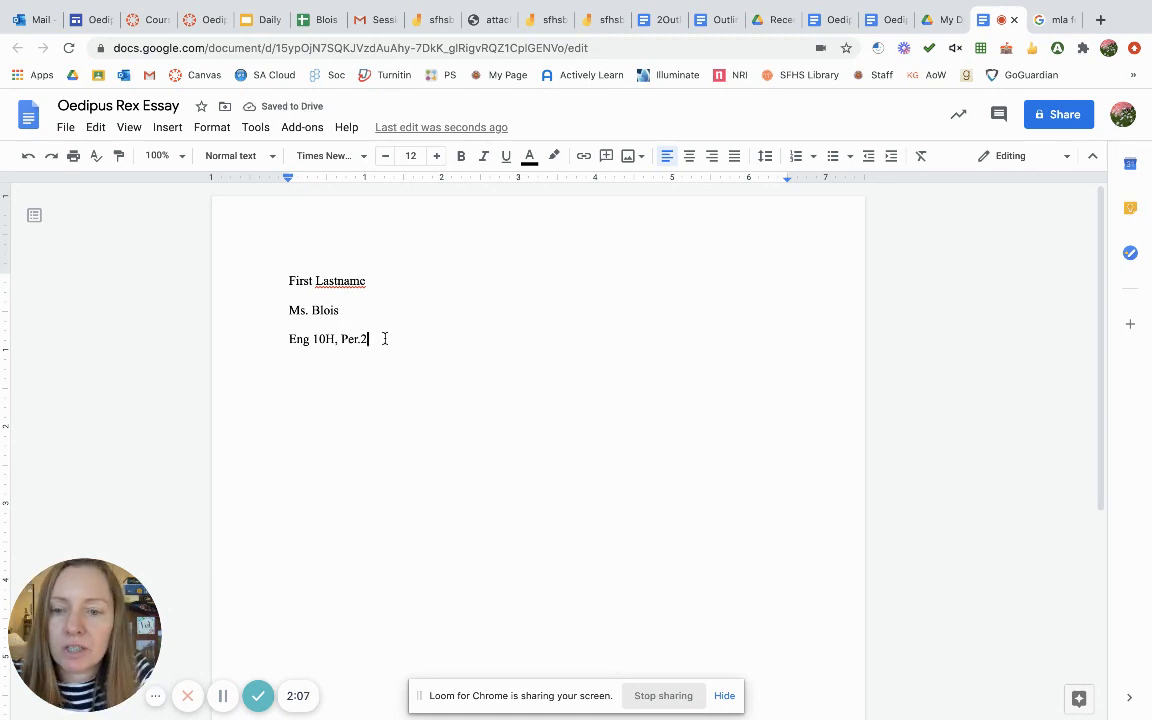
pyautogui.press('Return')
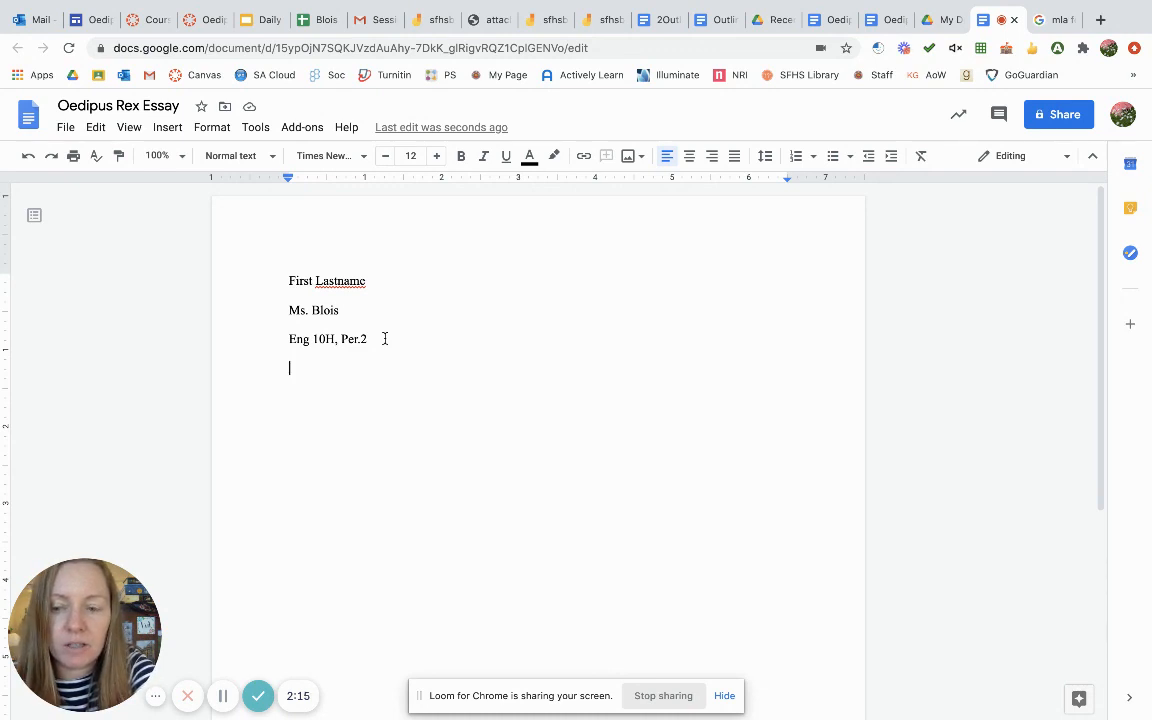
pyautogui.write('5 No')
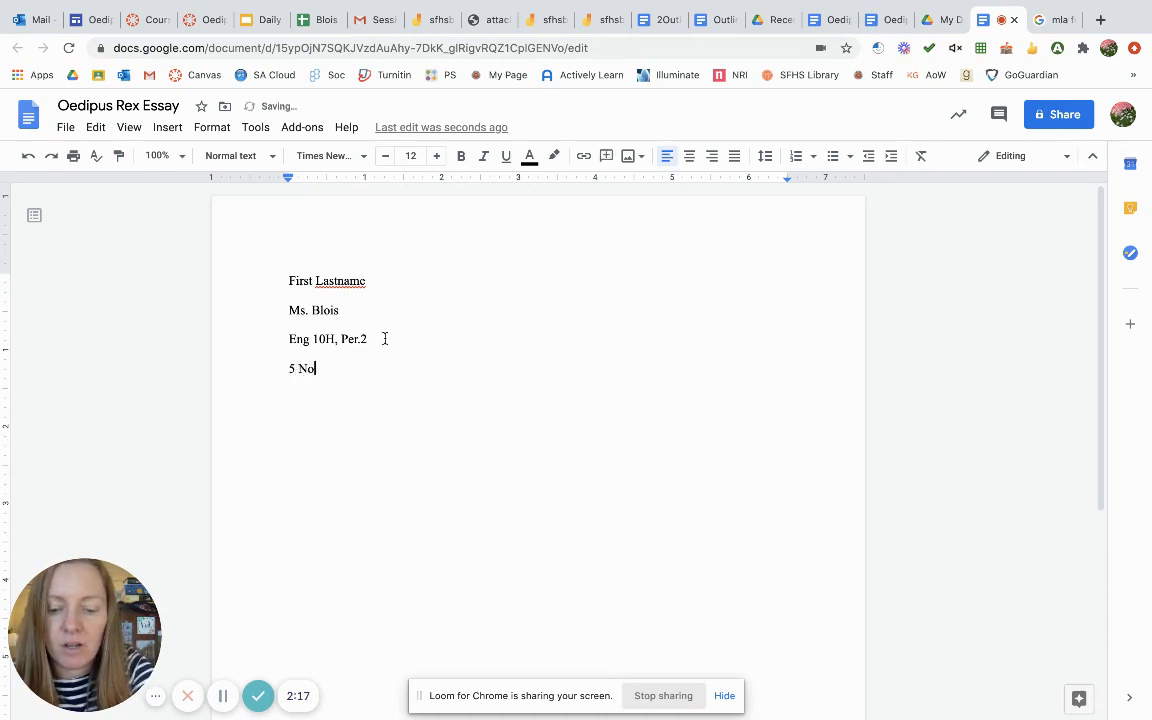
pyautogui.write('vember 2020')
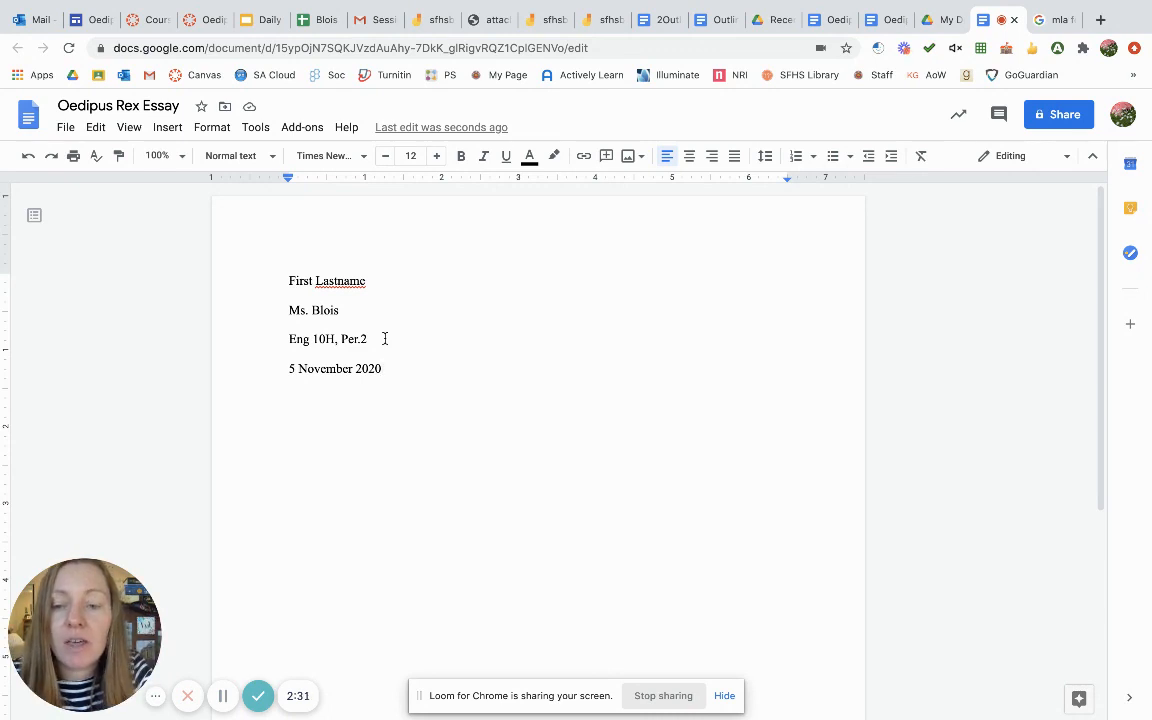
# Add a centered title line reading "Insert Creative Title" below the date.
pyautogui.press('Return')
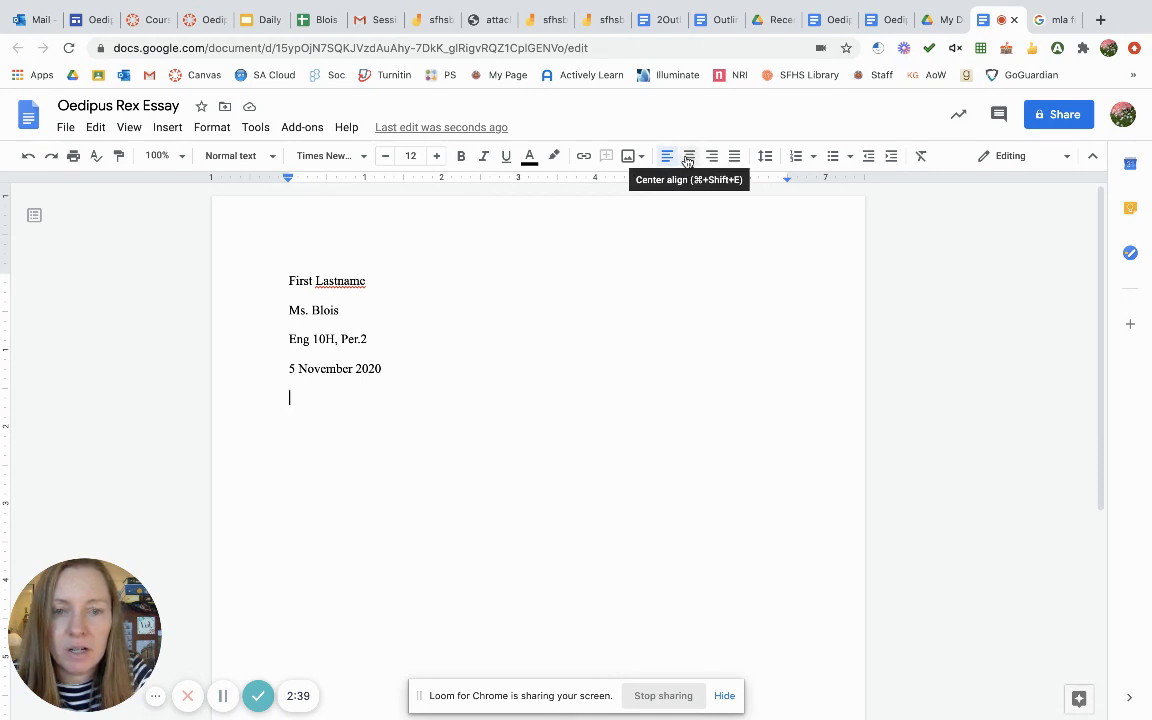
pyautogui.click(688, 157)
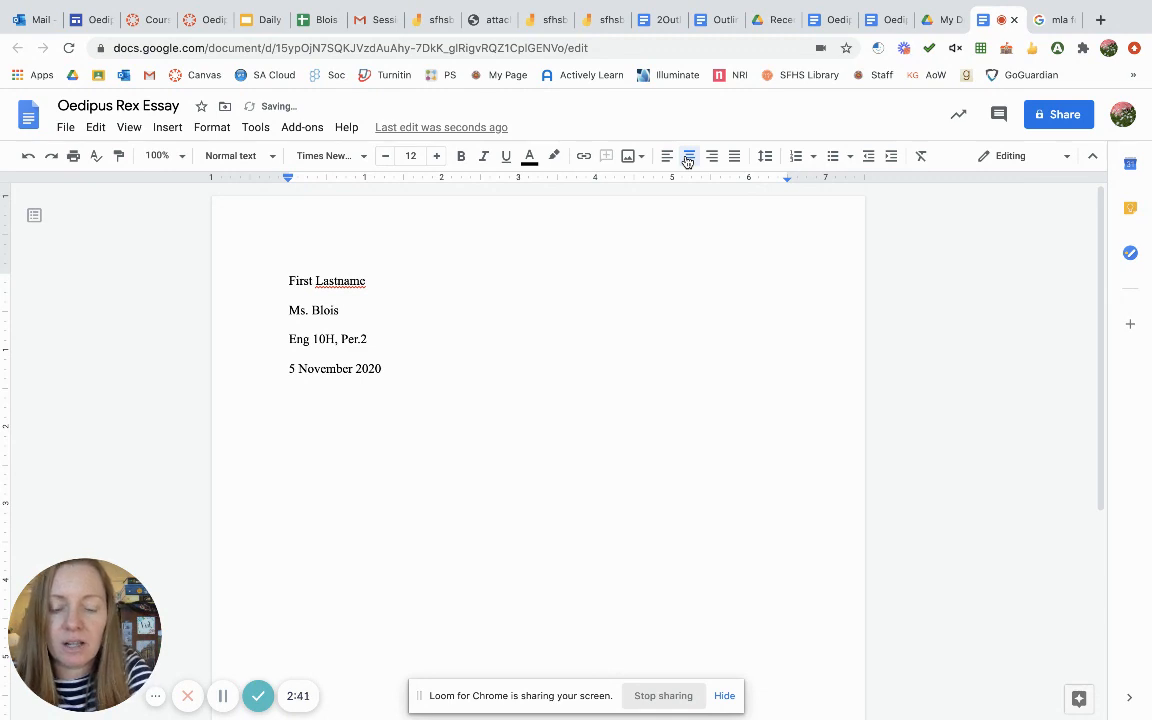
pyautogui.write('Insert ')
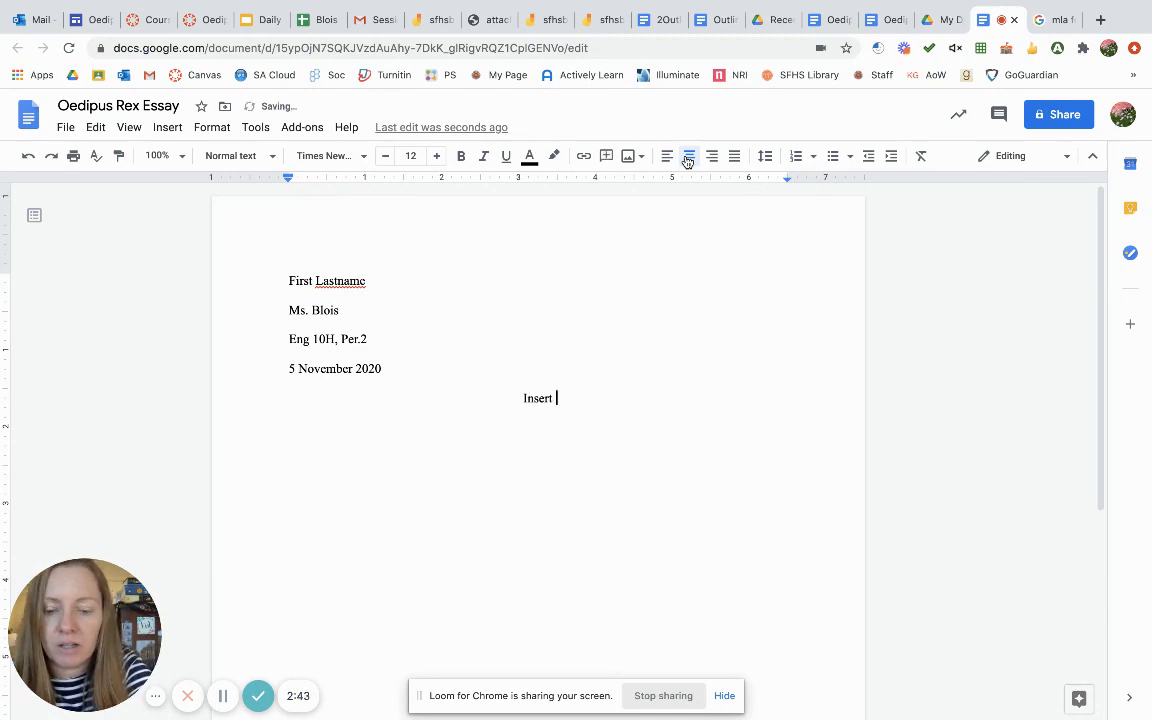
pyautogui.write('Creative Title')
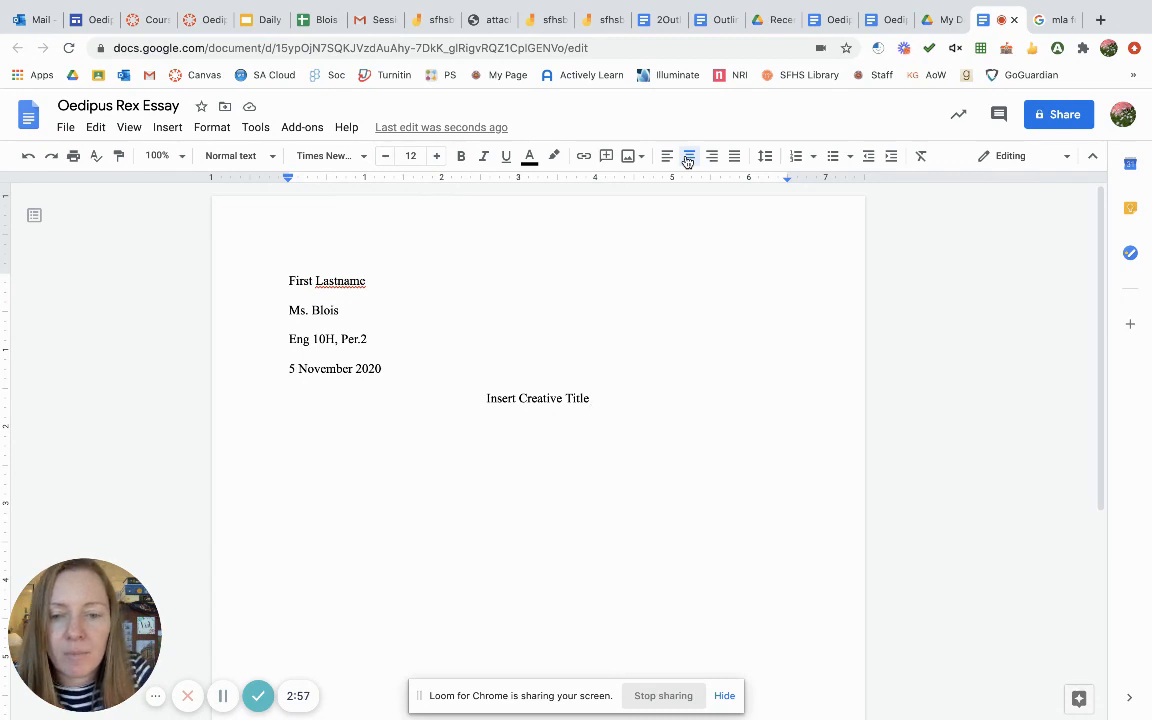
# Start a left-aligned body paragraph below the title and indent its first line by one tab.
pyautogui.press('Return')
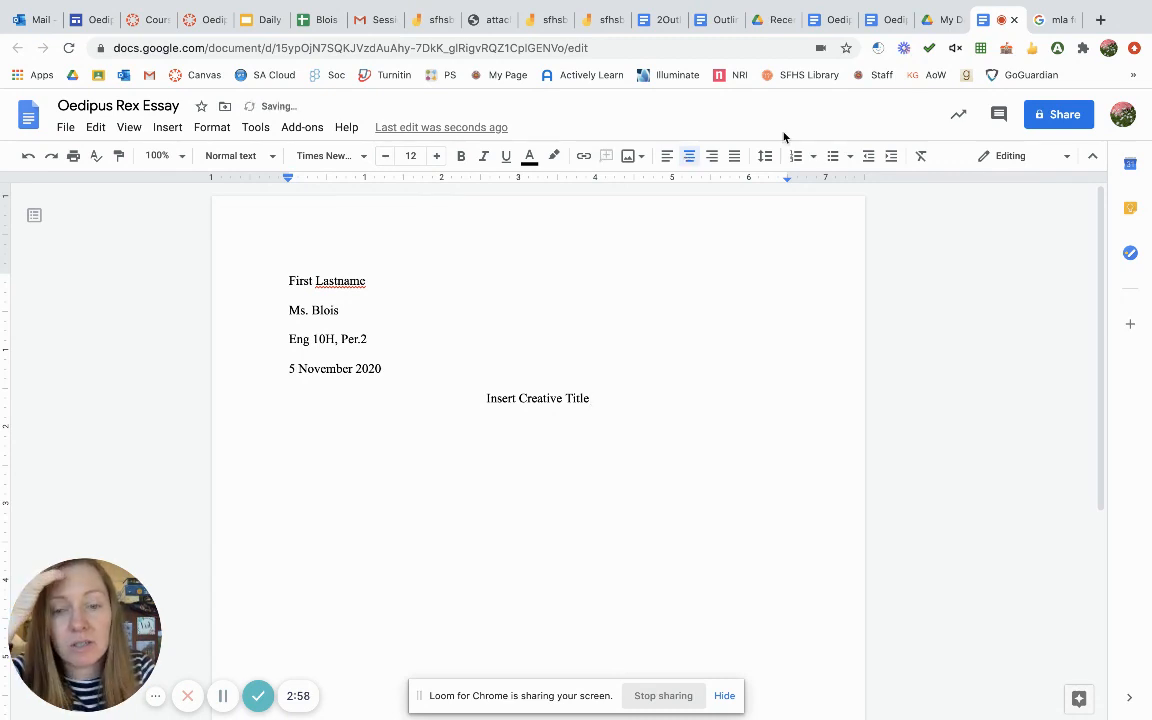
pyautogui.click(667, 157)
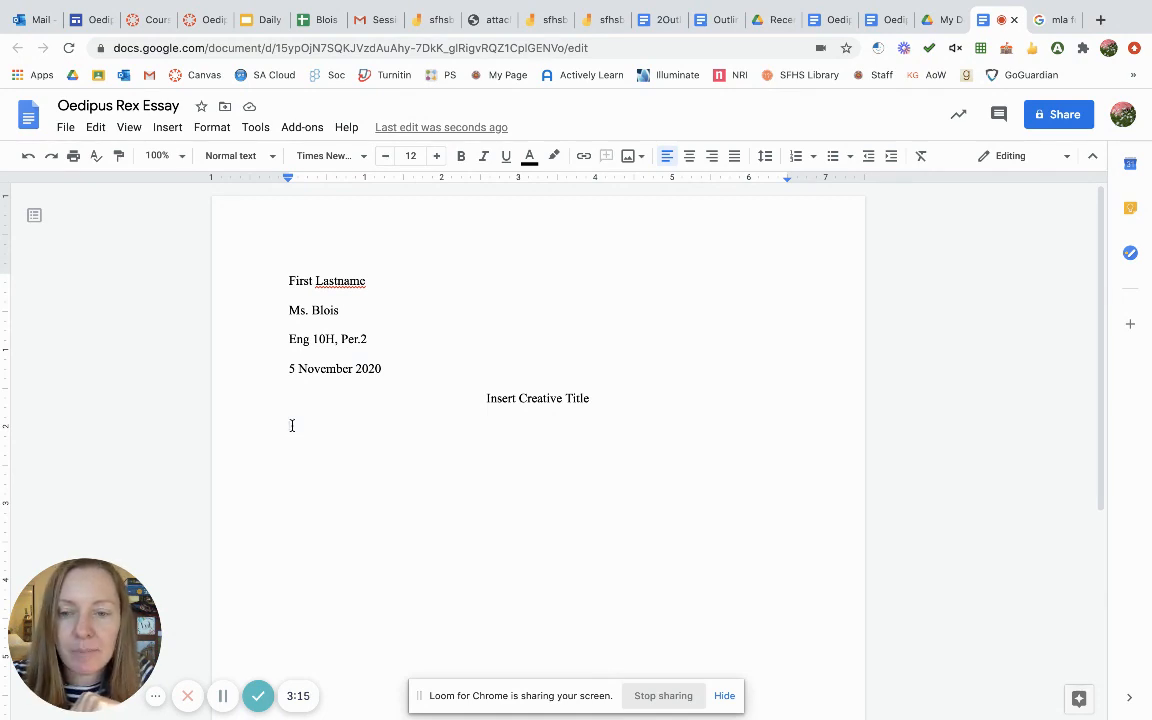
pyautogui.press('Tab')
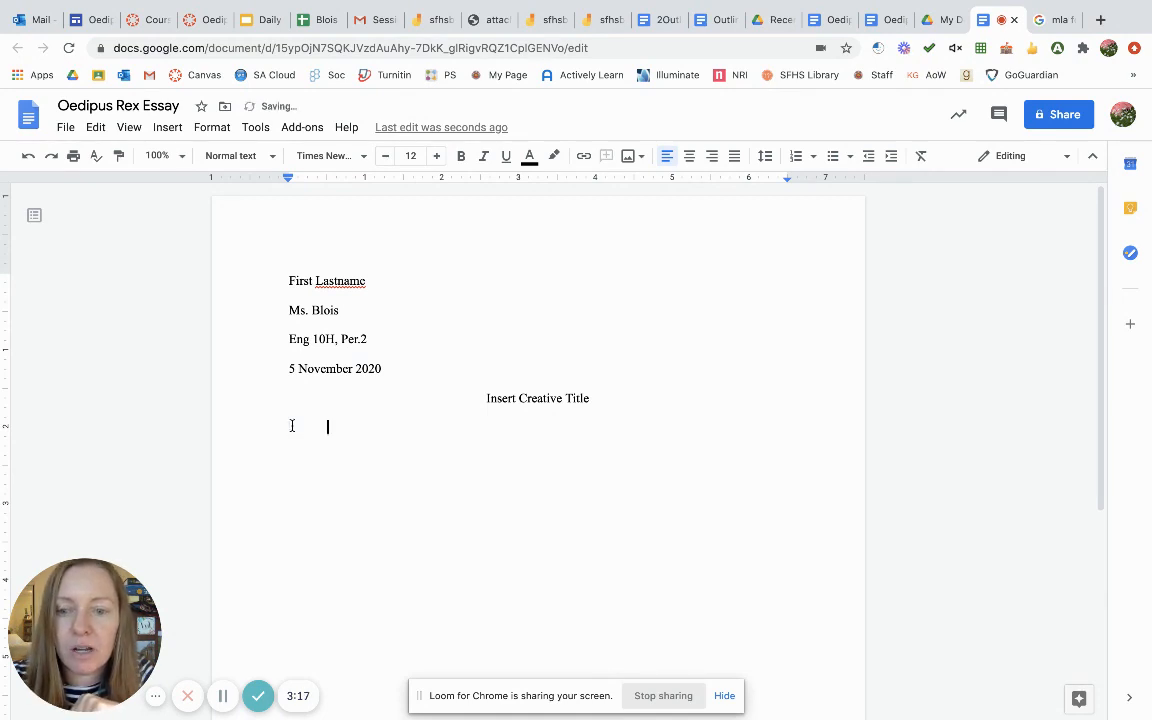
# Fill the first body paragraph with about three lines of placeholder text beginning with "Start" and ending with a period.
pyautogui.write('Start')
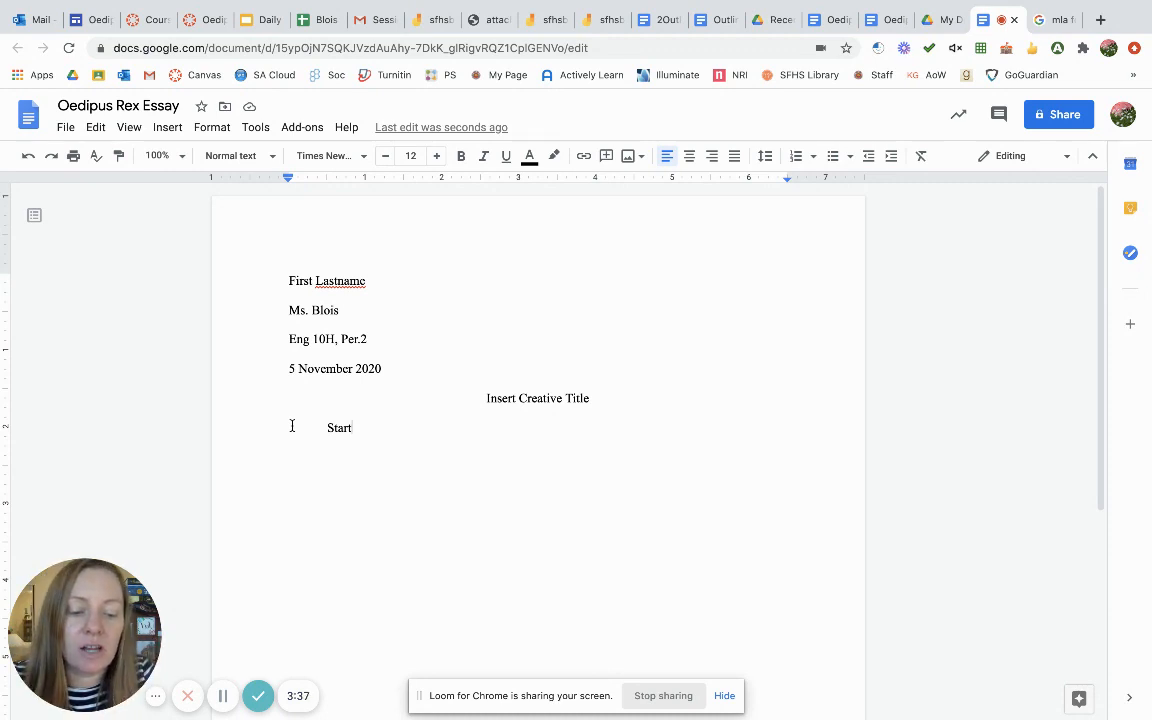
pyautogui.write('fhjr')
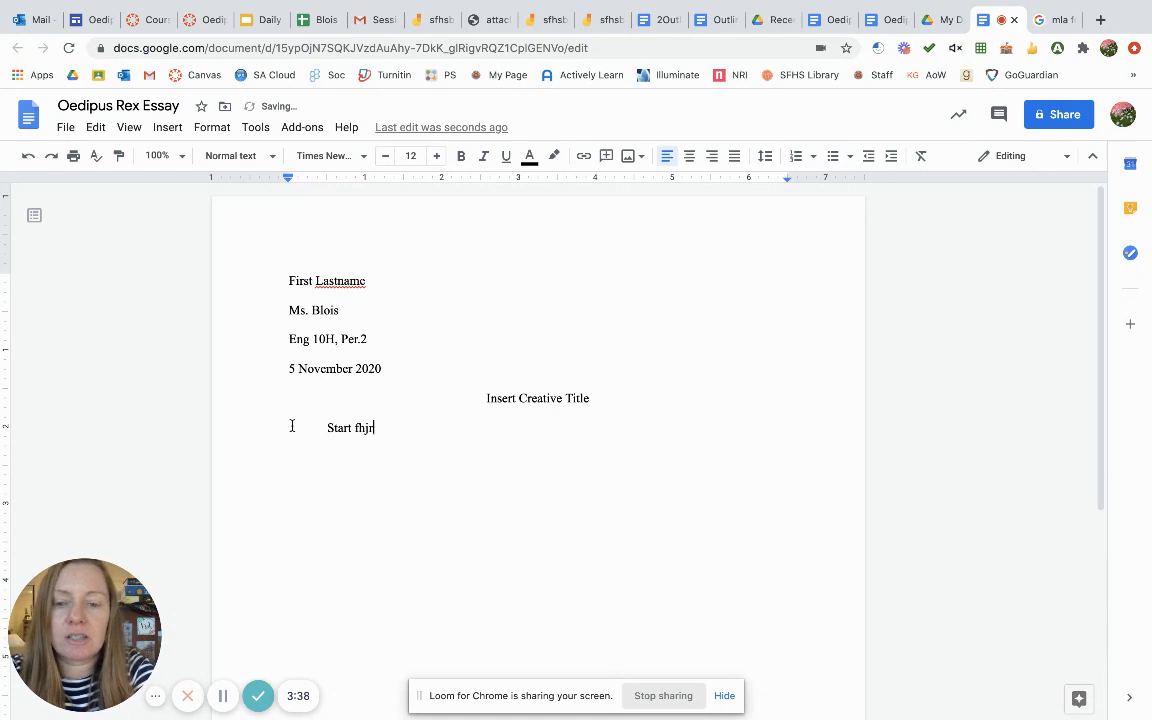
pyautogui.write('kjg ktrhn  jkthgjklrtj bikh iujrkthgn krtjhg niuthkg')
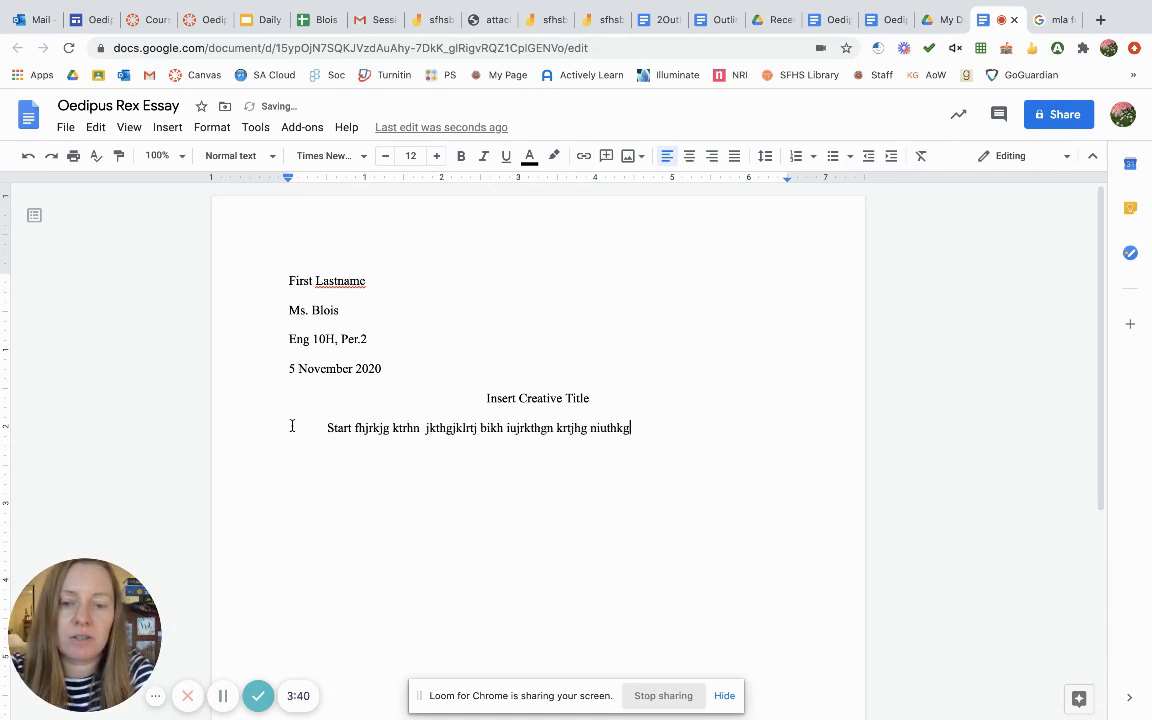
pyautogui.write('iurt jkgnrktjgn jkrgnjrtkmgnkjehngkje bnrekjgnkj')
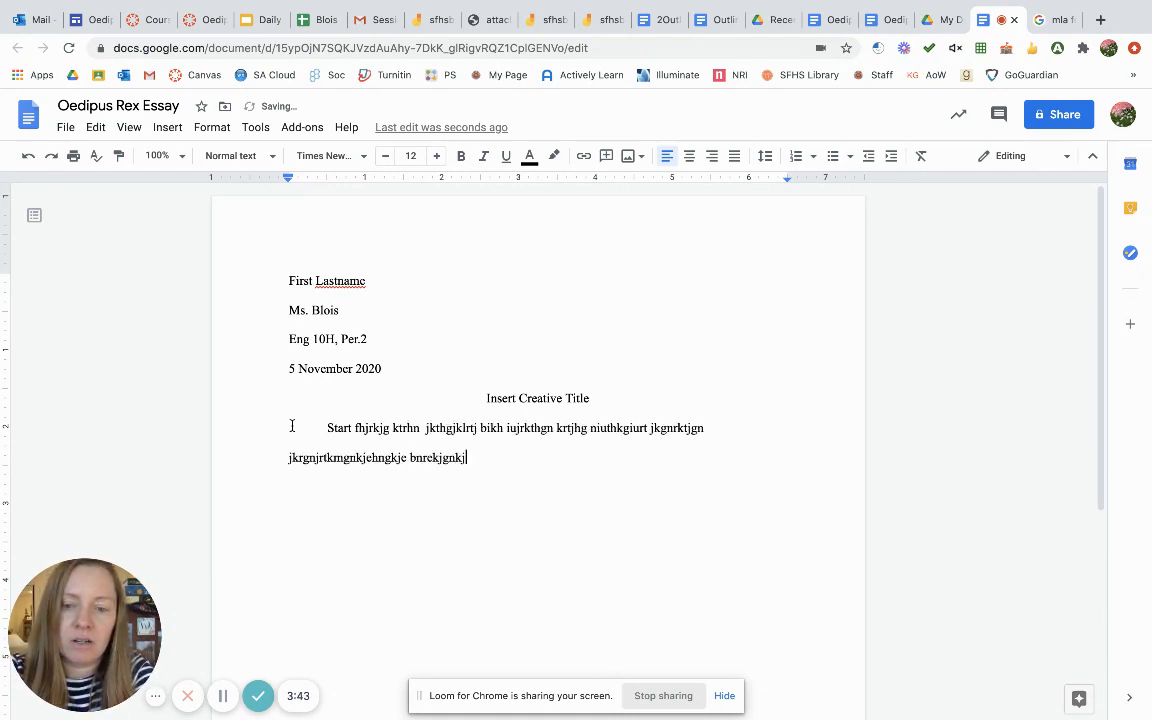
pyautogui.write('gn kjngjkrtn kjrth ikrthj iukrthjnlkrtjnhkjtrn')
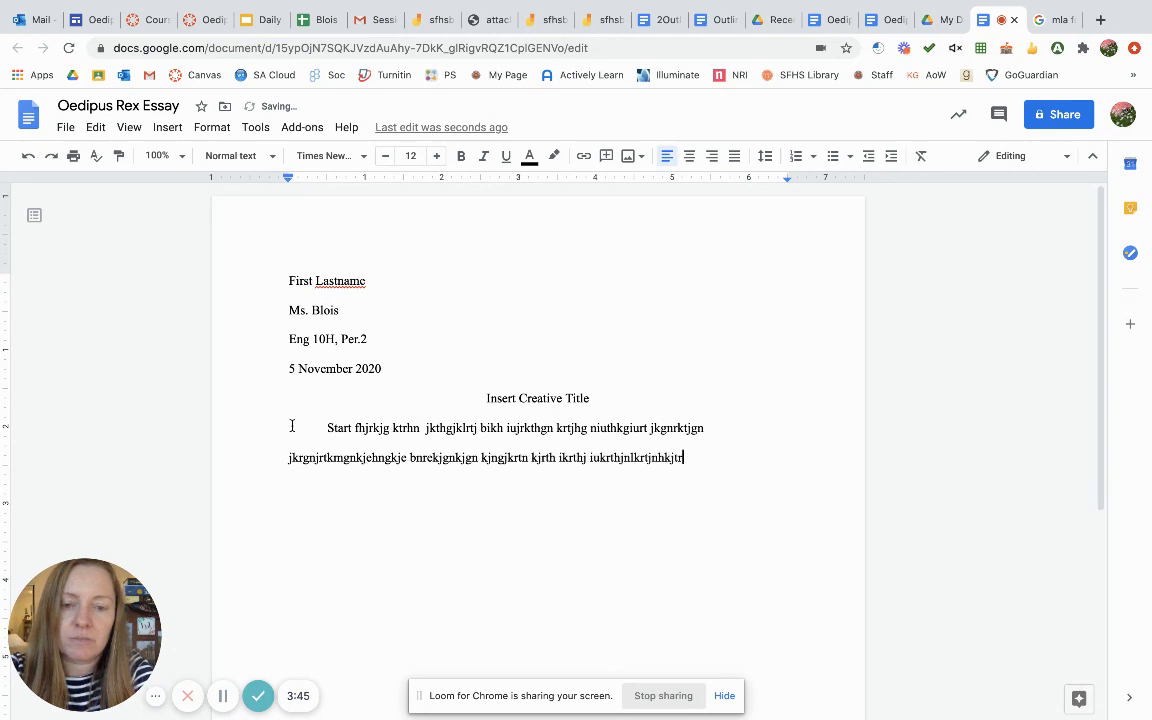
pyautogui.write('hkjrtnhkjrtnhk nkl jkhjk h')
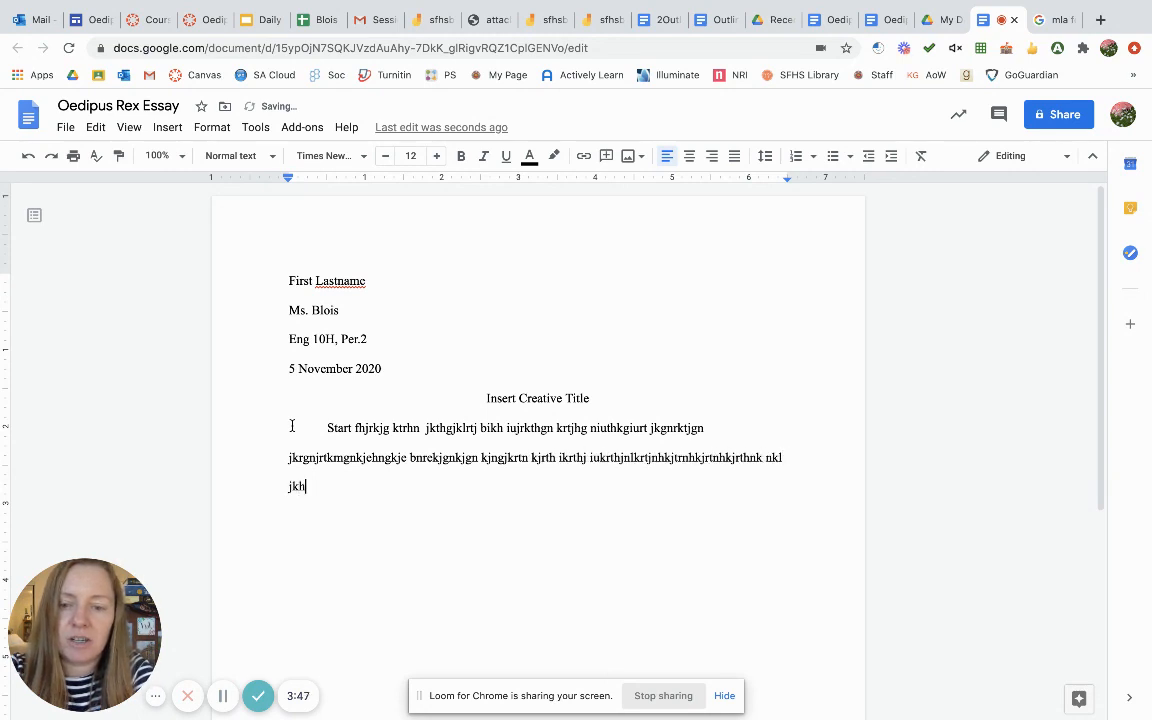
pyautogui.write('gkjrth krtjhikrthj')
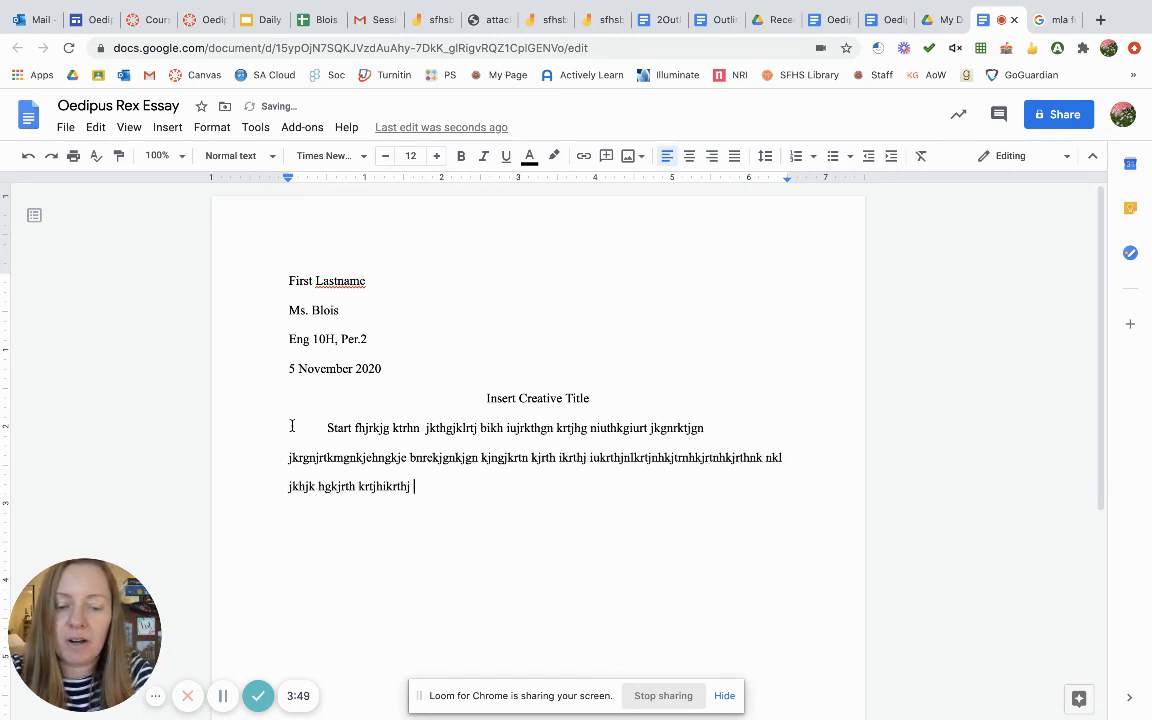
pyautogui.press('BackSpace')
pyautogui.write('.')
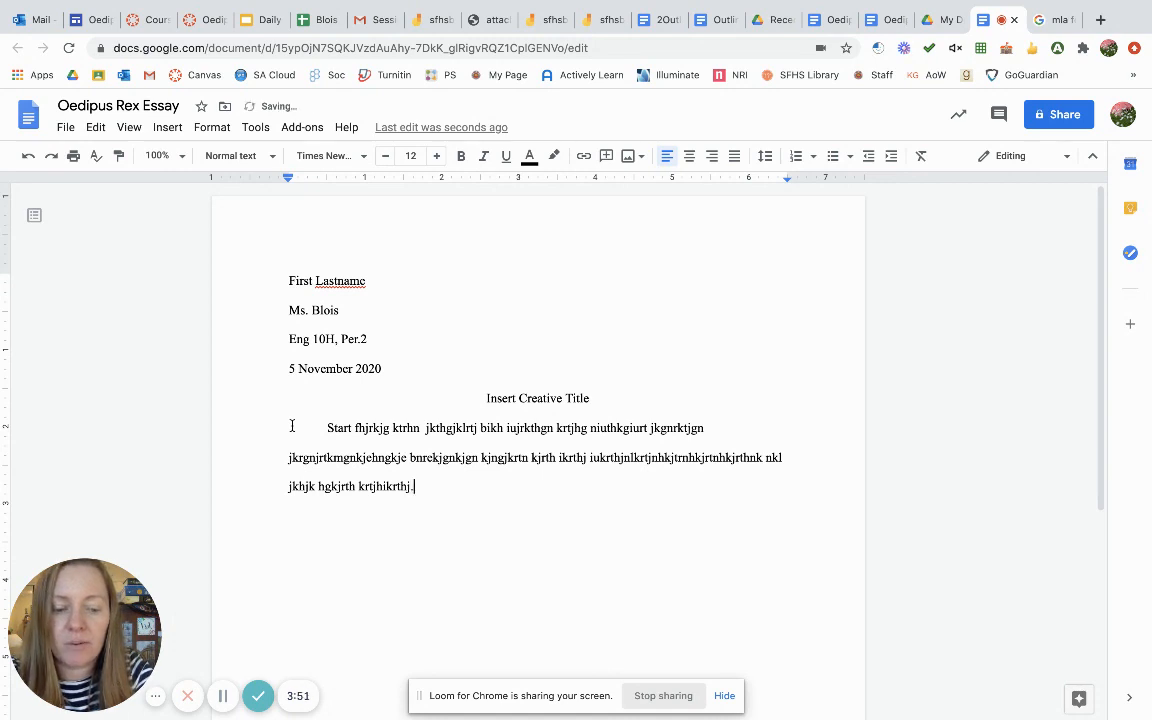
# Start a second body paragraph with a tab-indented first line and the filler text "Nkjvnkjrnkj trn".
pyautogui.press('Return')
pyautogui.press('Tab')
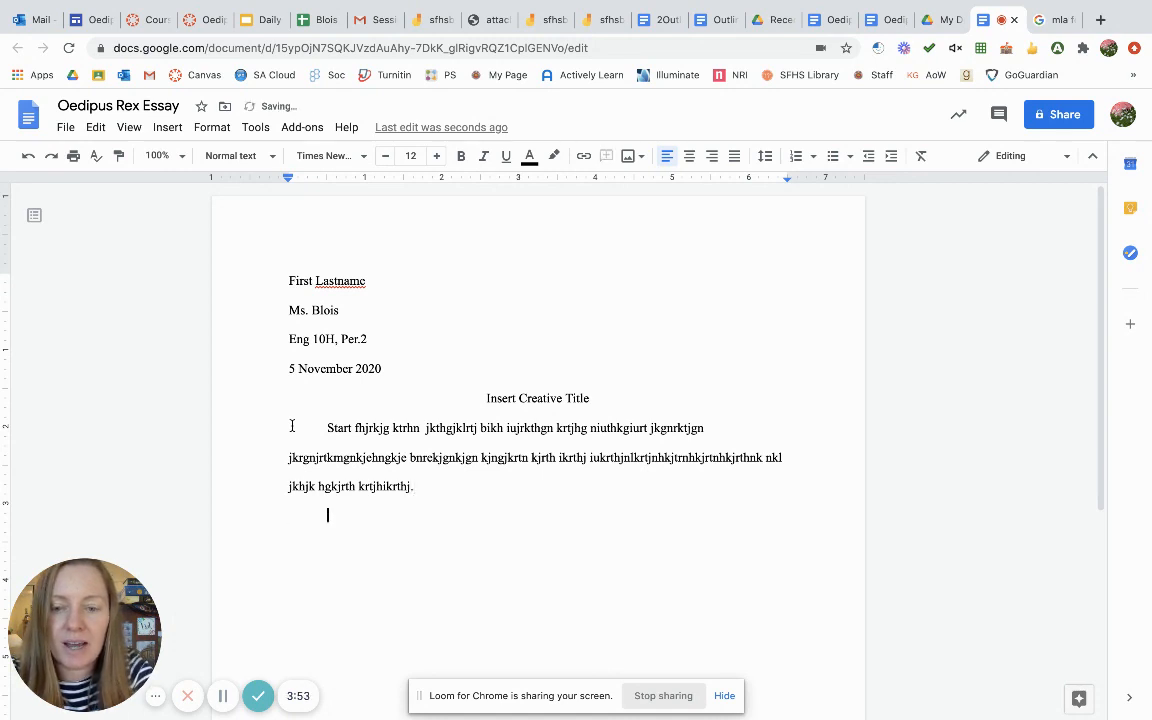
pyautogui.write('nkjvnkjrnkj trn')
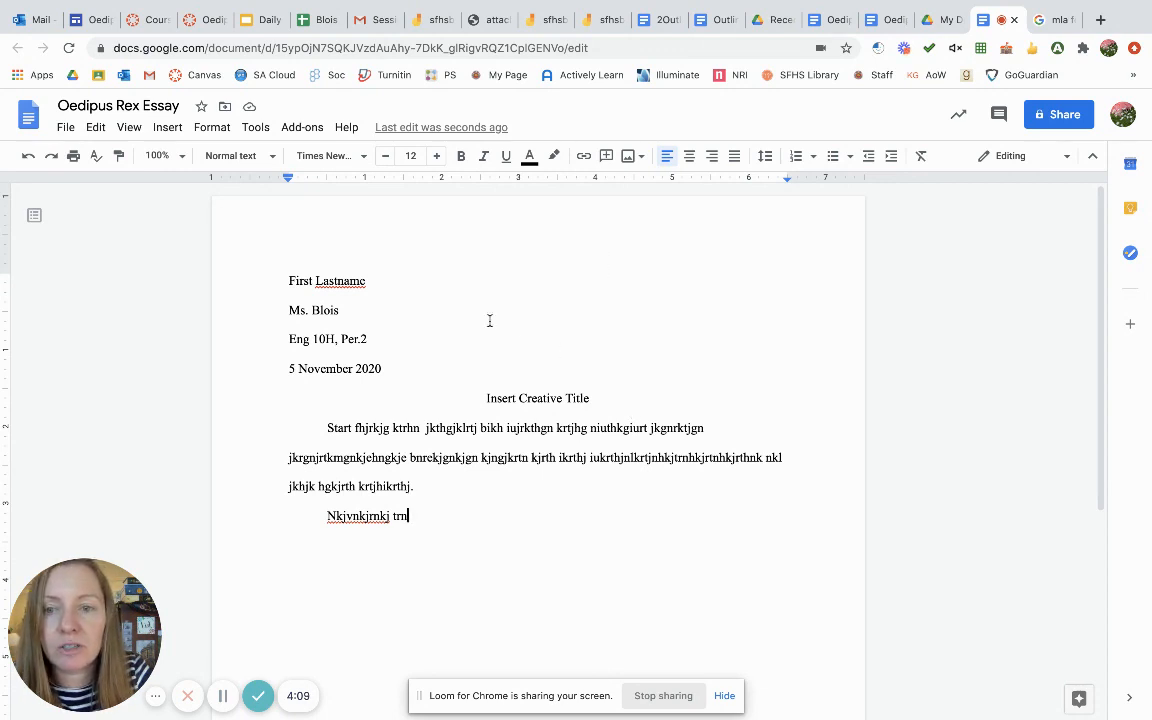
pyautogui.click(170, 132)
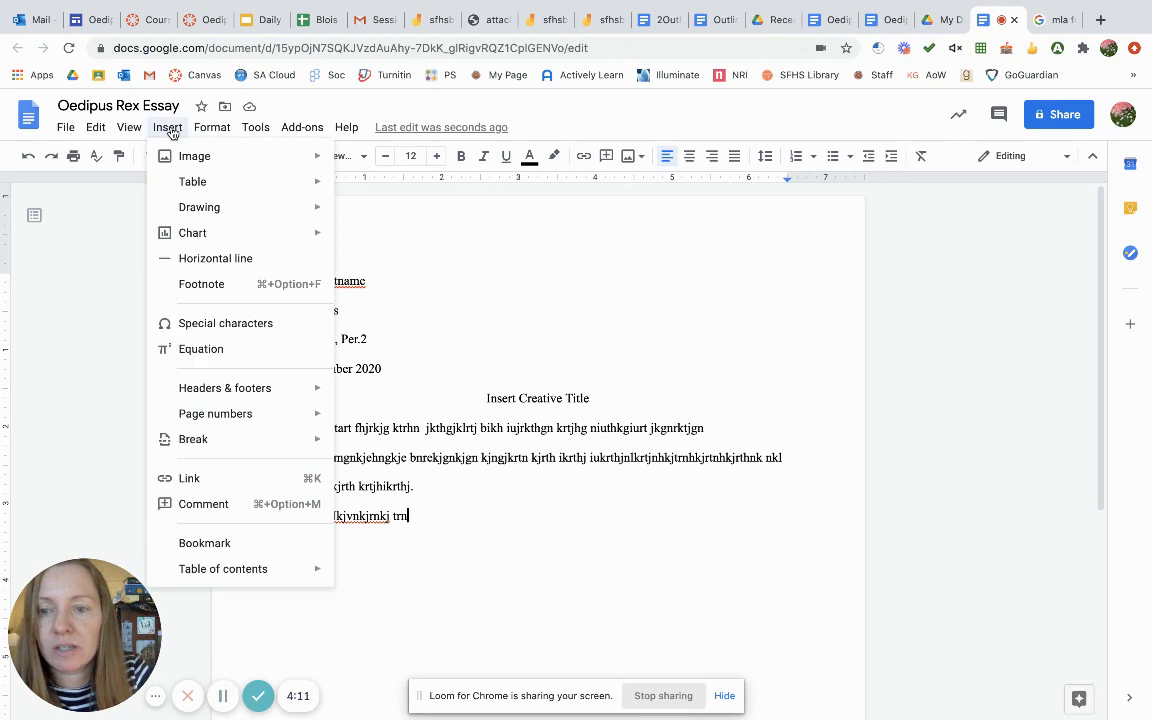
pyautogui.moveTo(236, 398)
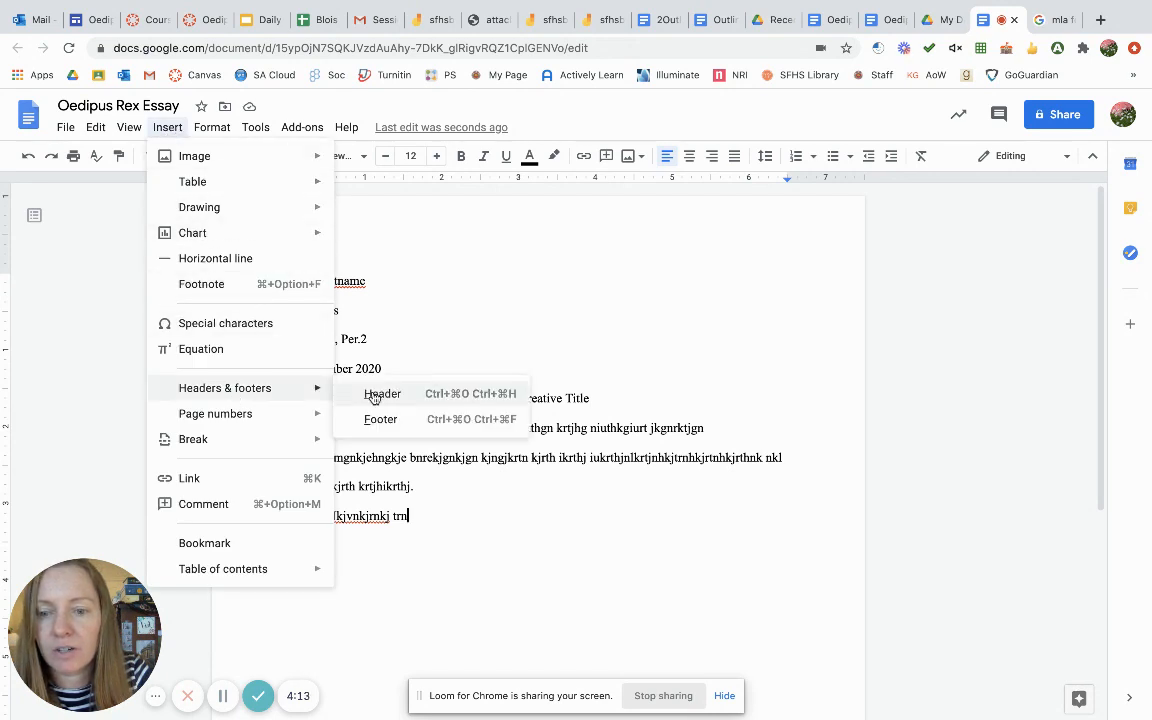
pyautogui.click(522, 321)
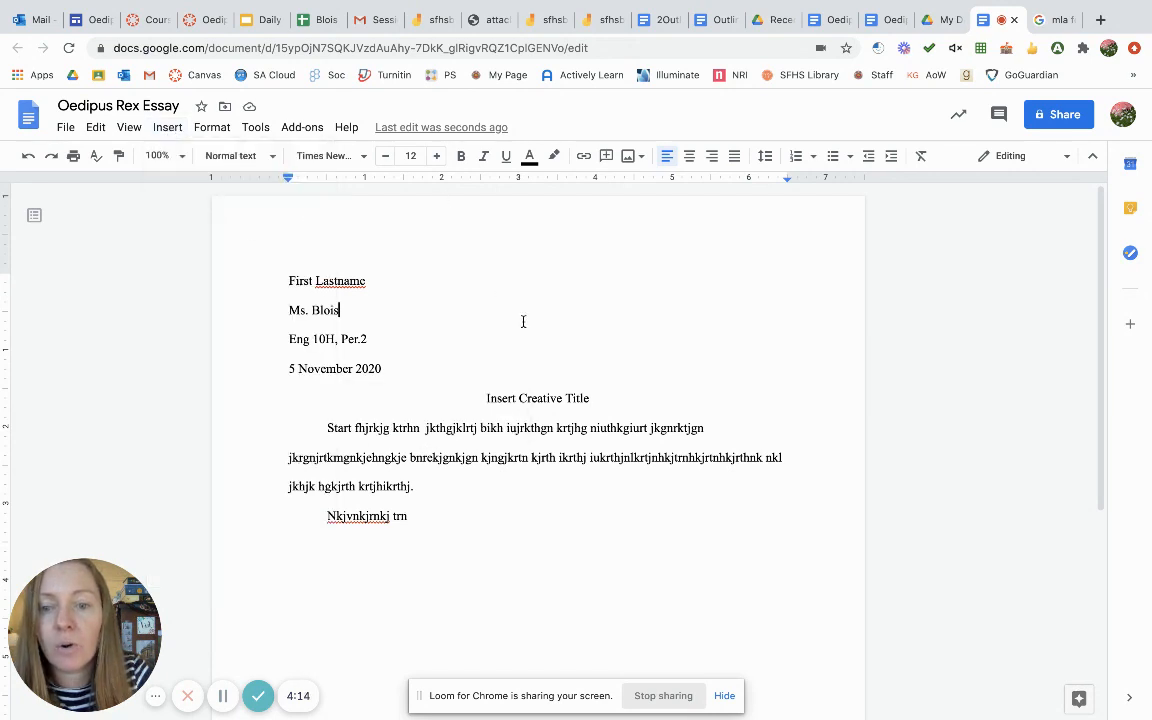
# Open the page header for editing and set its font to Times New Roman, size 12.
pyautogui.doubleClick(517, 231)
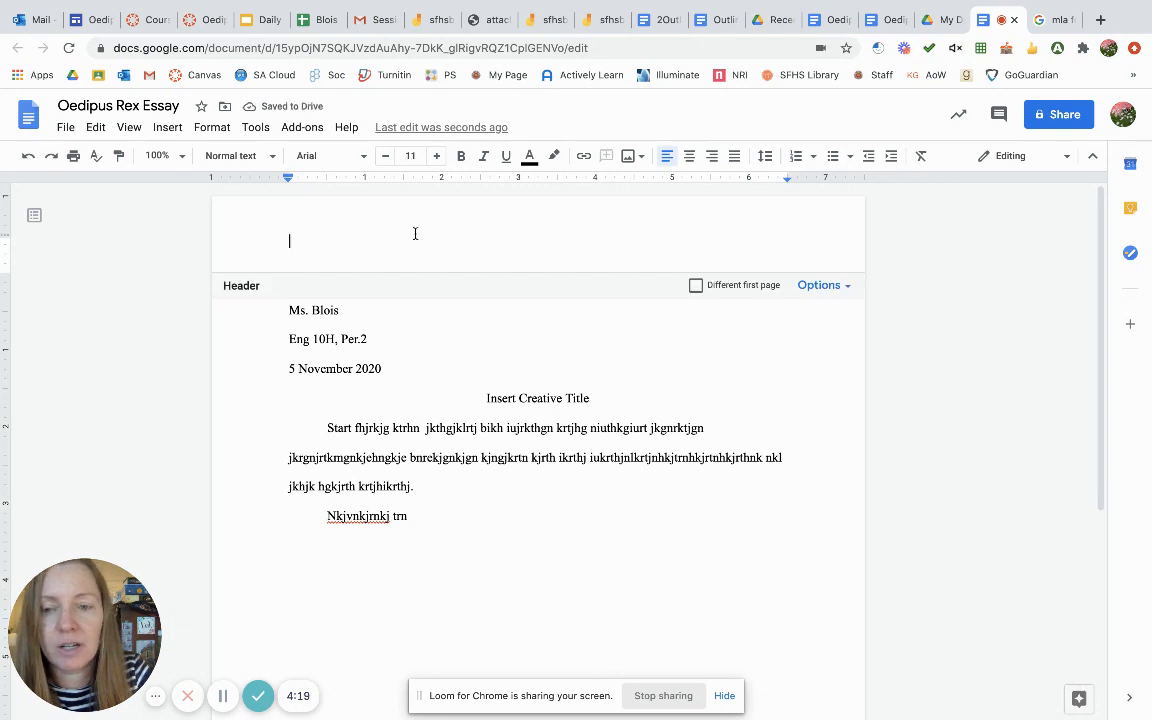
pyautogui.click(362, 157)
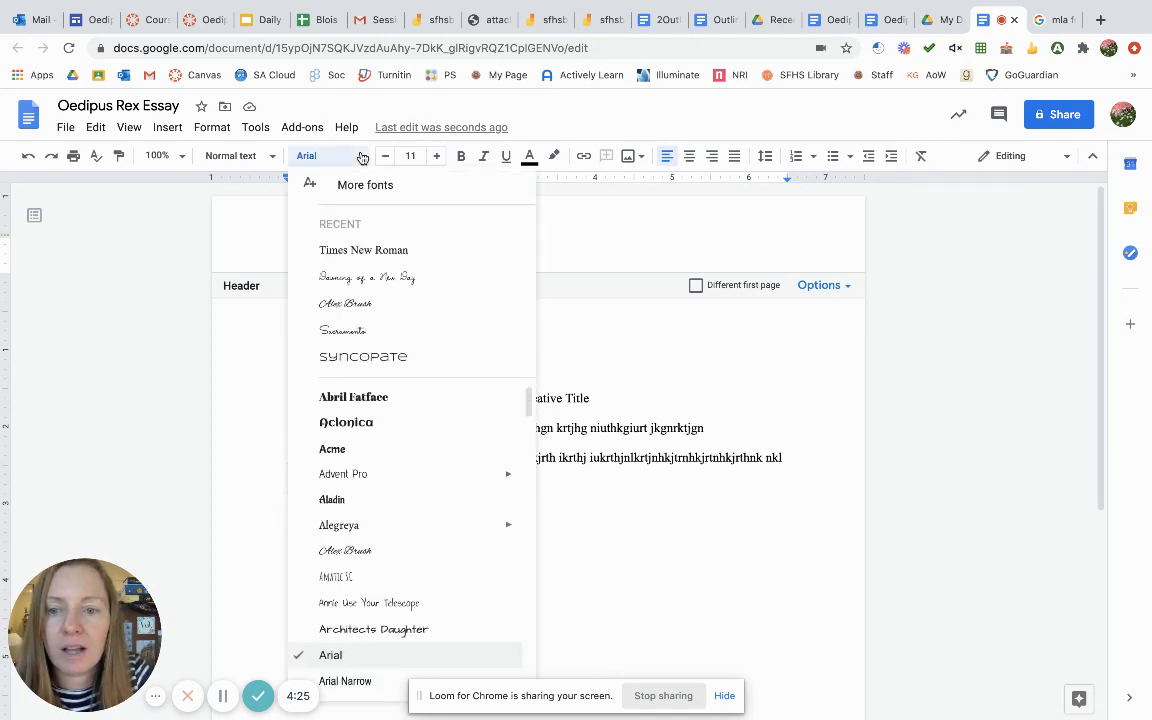
pyautogui.click(360, 251)
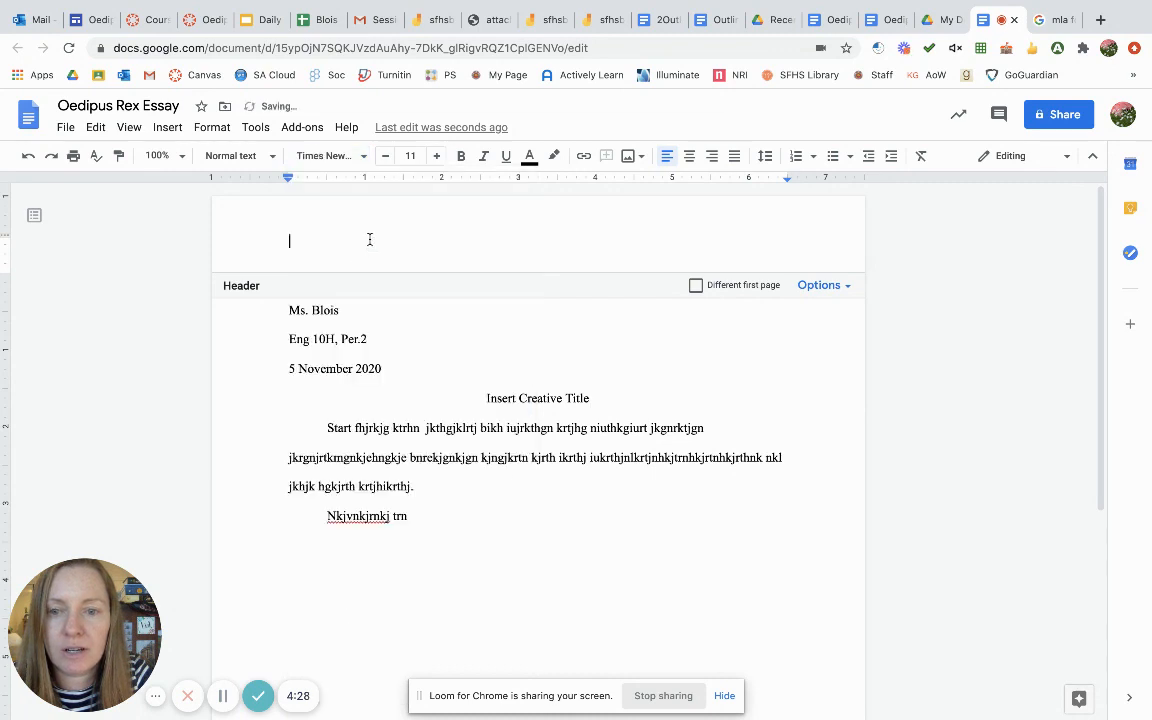
pyautogui.click(438, 156)
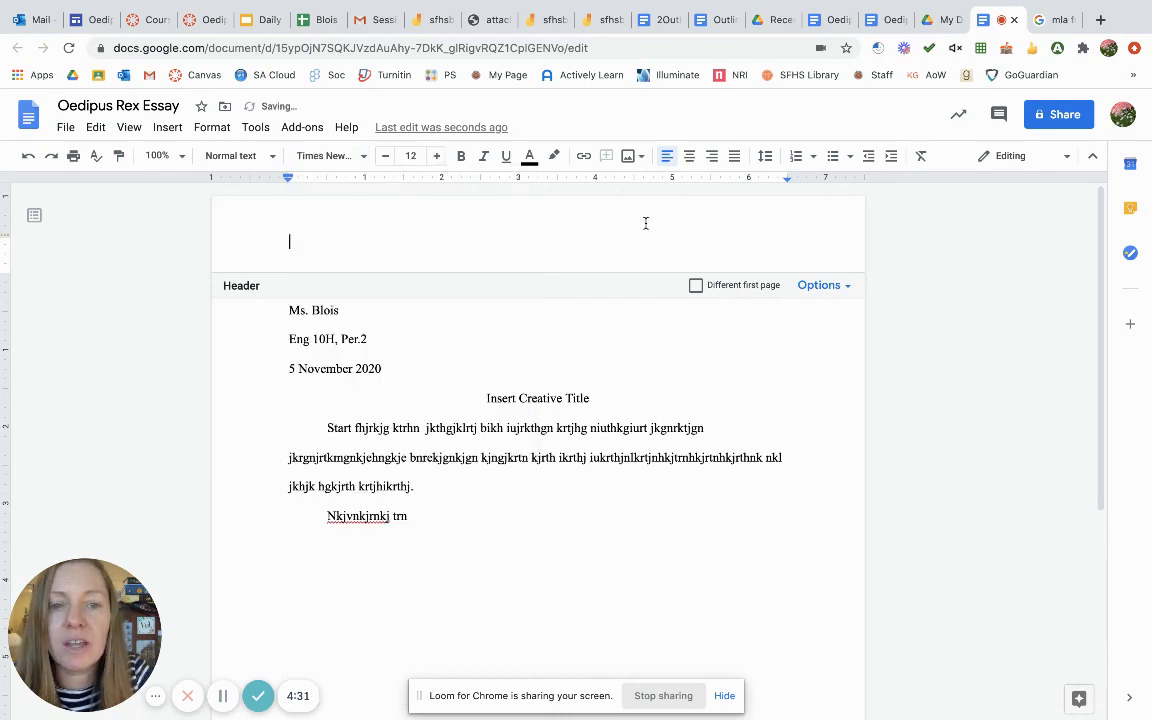
# Right-align the page header and enter the student's last name followed by a space.
pyautogui.click(712, 158)
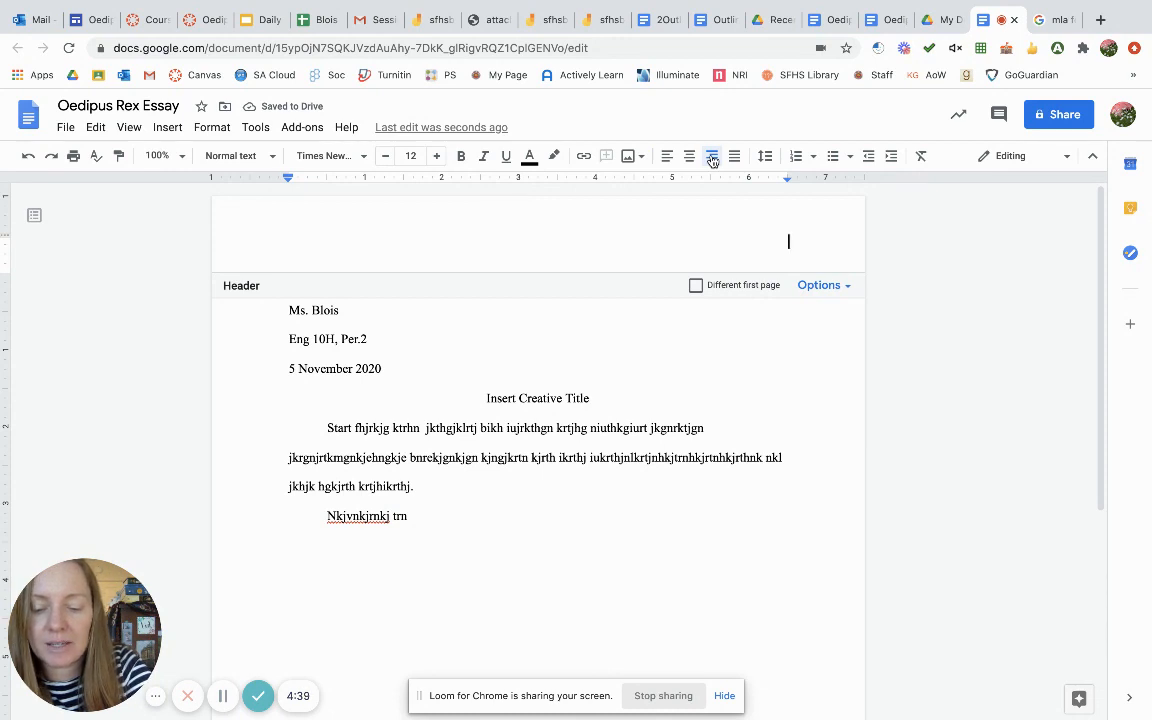
pyautogui.write('Silva')
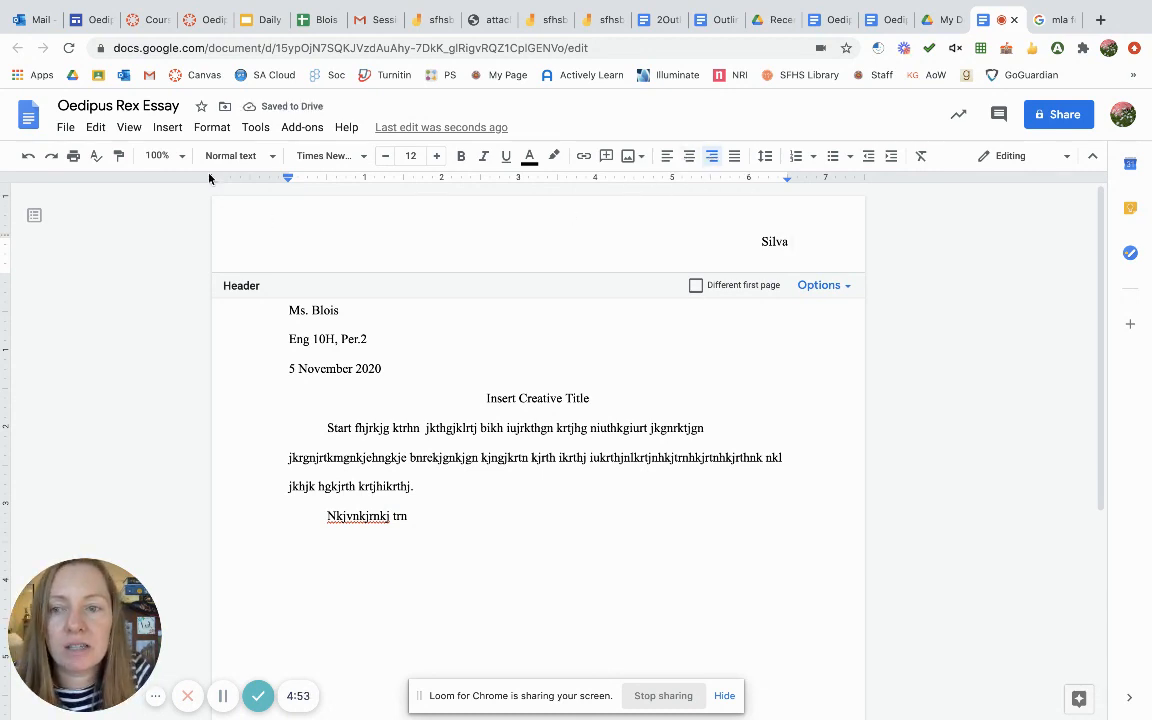
pyautogui.click(167, 130)
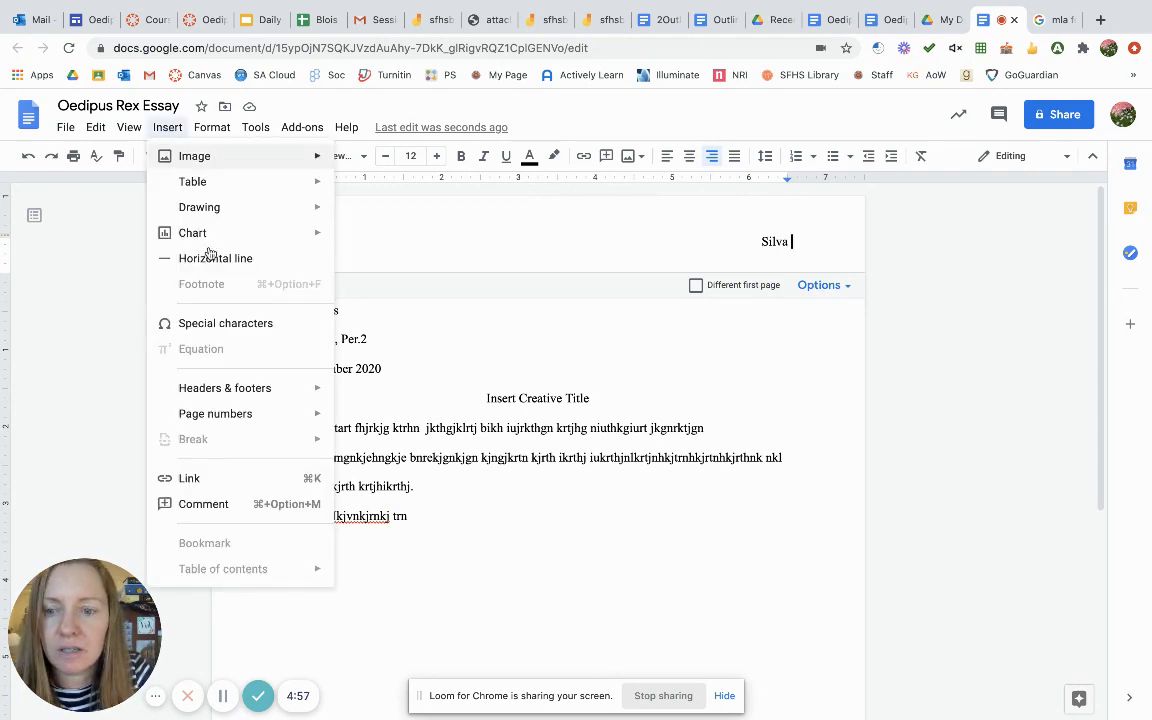
pyautogui.moveTo(234, 417)
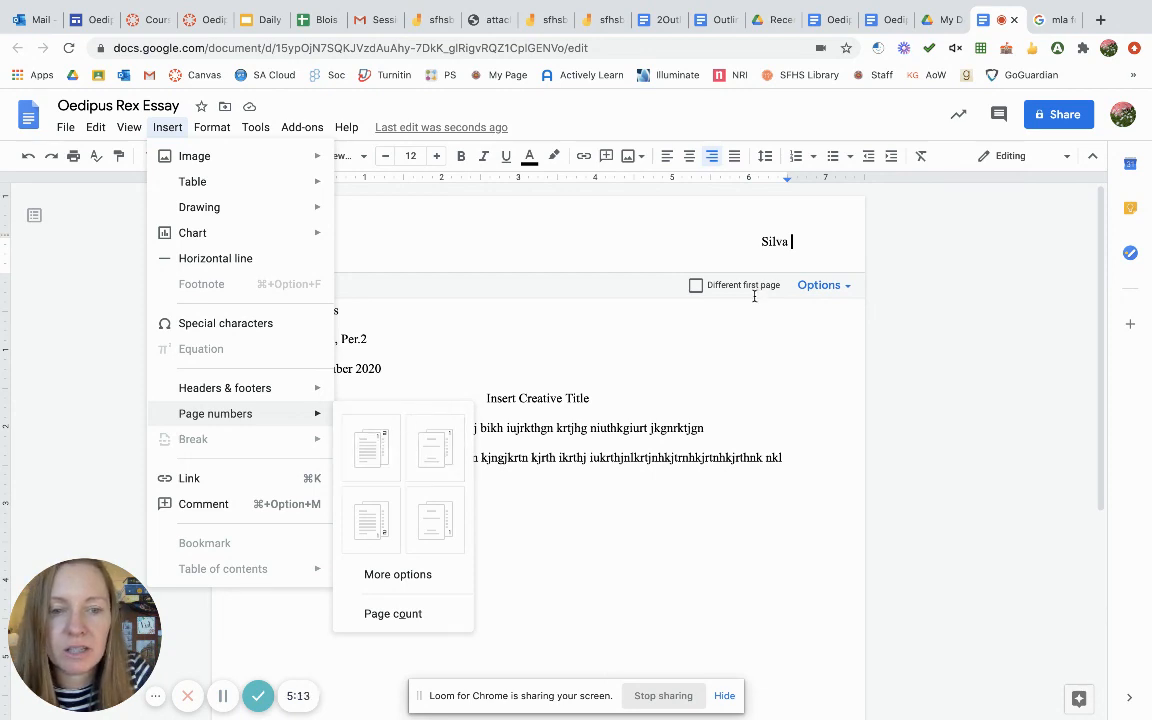
pyautogui.click(792, 243)
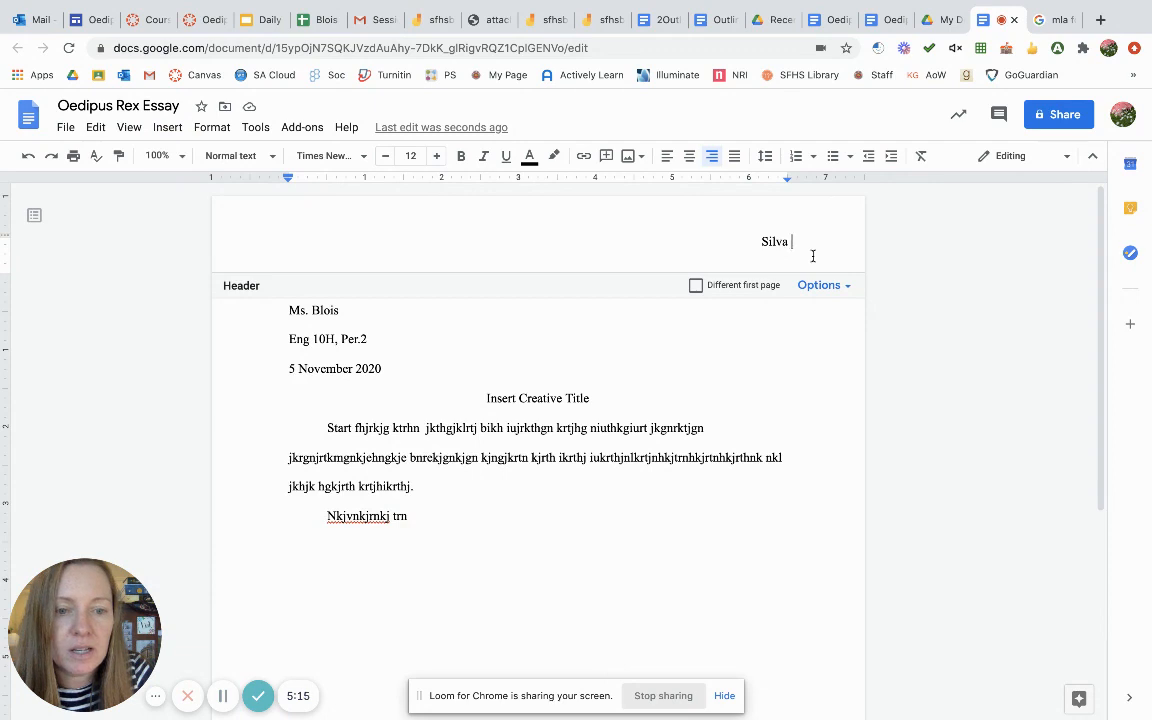
# Add page numbers starting at 1 after the last name in the header, and turn on the different first page option.
pyautogui.click(820, 286)
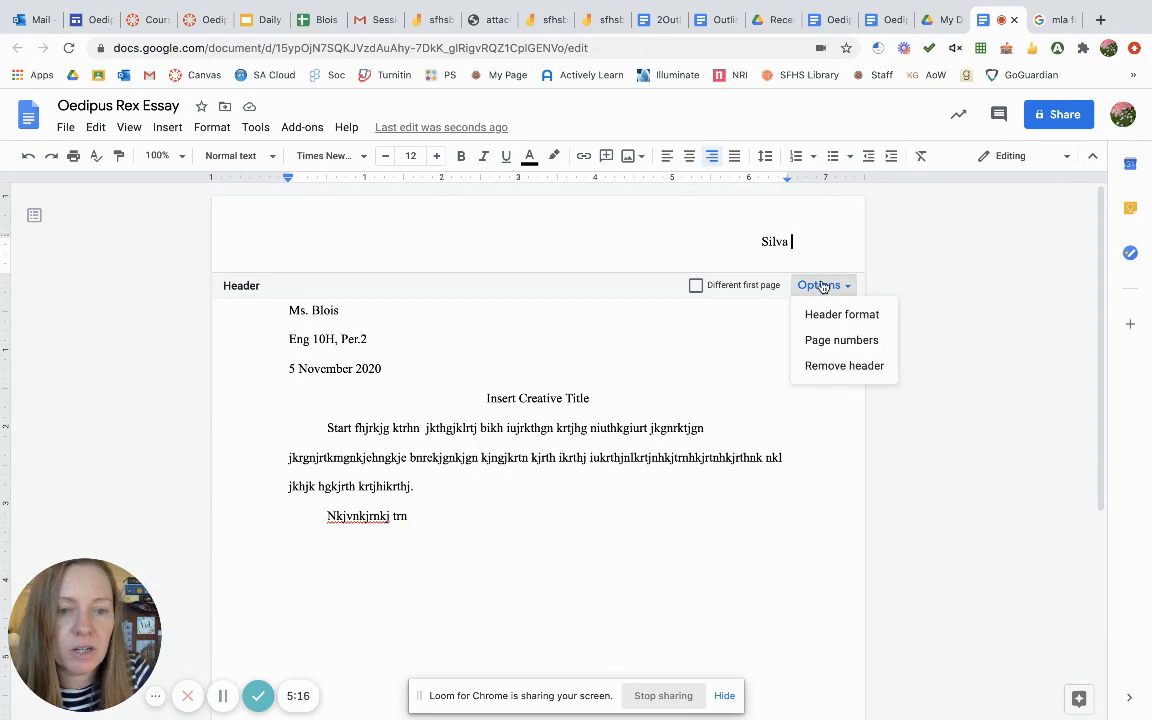
pyautogui.click(838, 339)
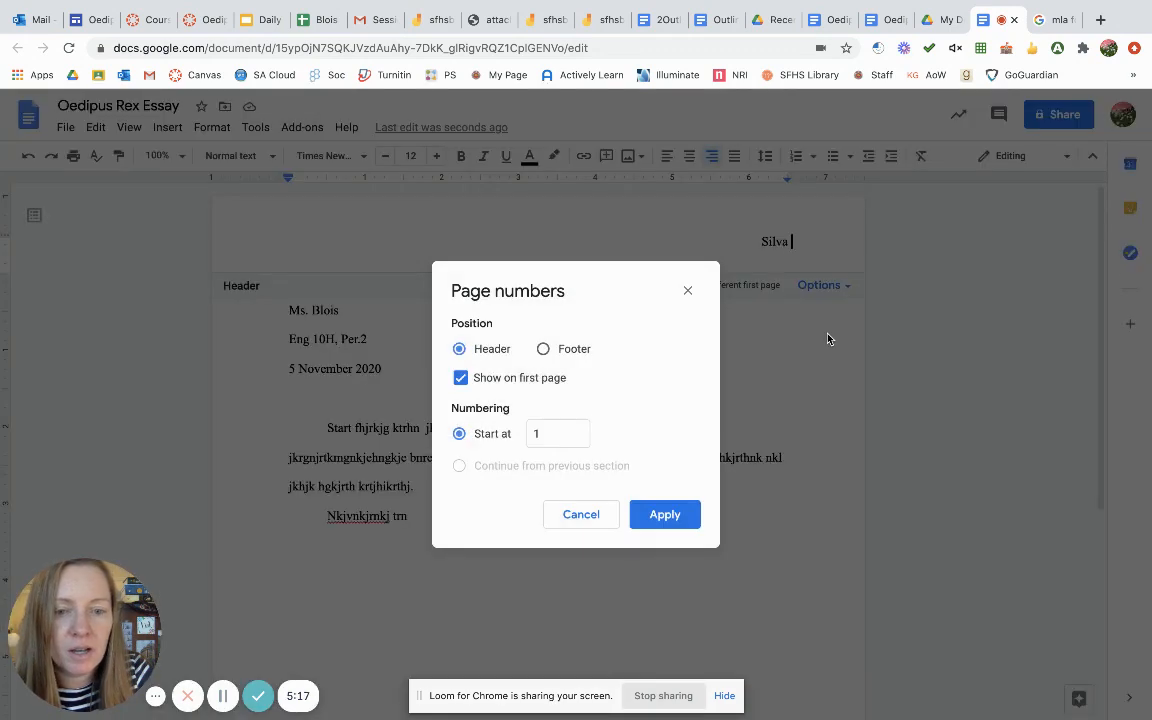
pyautogui.click(664, 514)
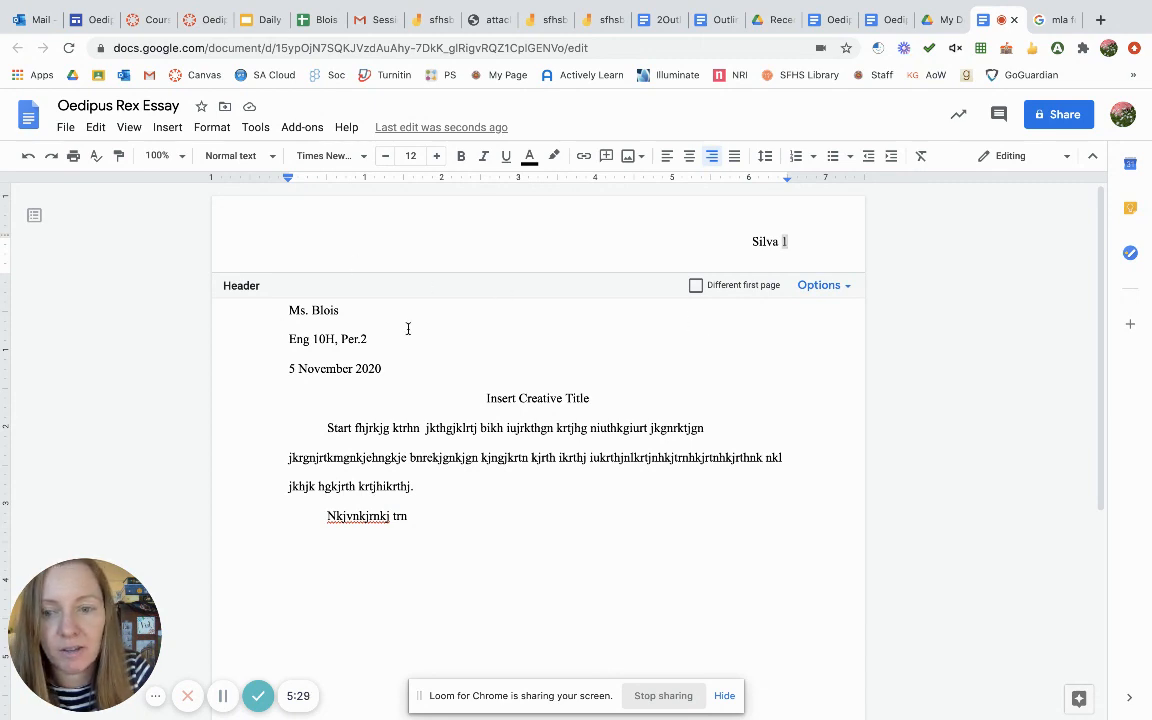
pyautogui.click(697, 288)
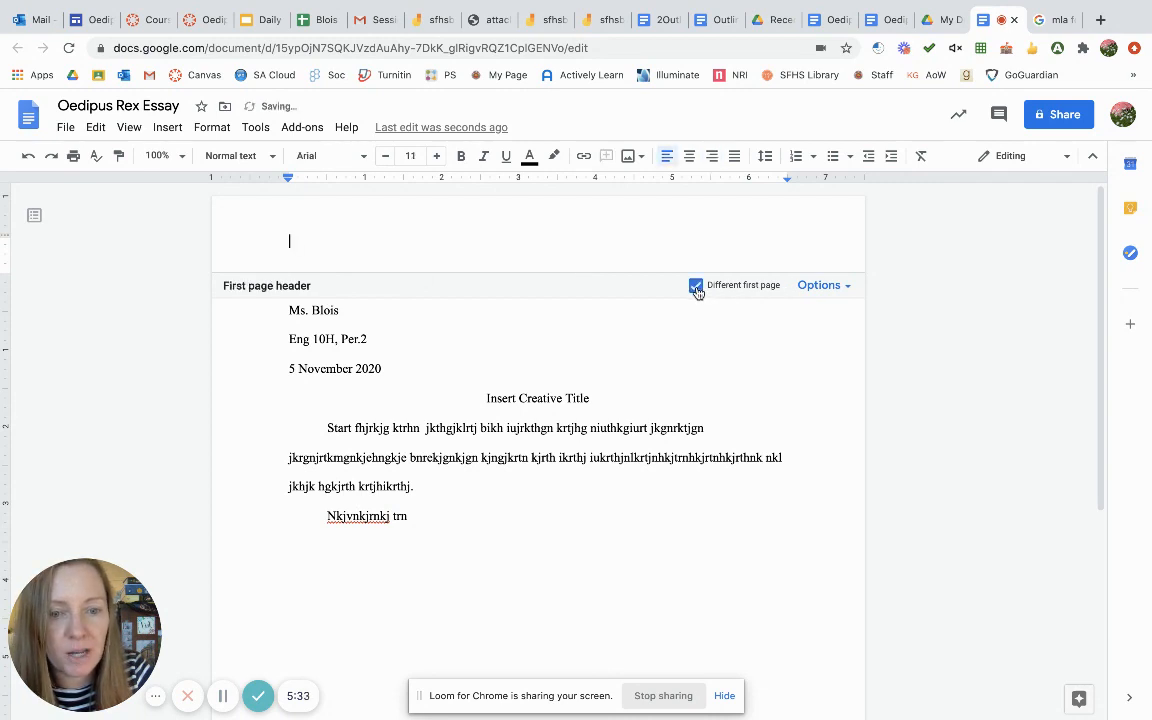
# Add the filler text "jhfn rik" to the second paragraph and insert blank lines below until the document extends to three pages.
pyautogui.click(430, 513)
pyautogui.write('jhfnrik')
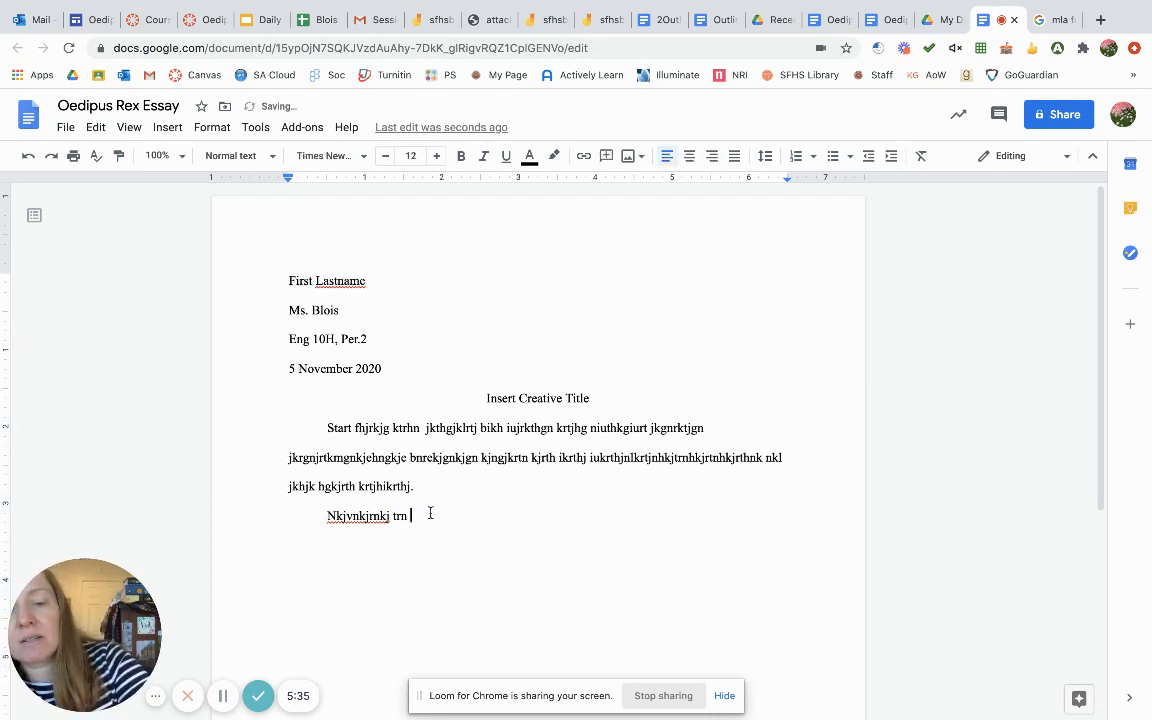
pyautogui.press('Return')
pyautogui.press('Return')
pyautogui.press('Return')
pyautogui.press('Return')
pyautogui.press('Return')
pyautogui.press('Return')
pyautogui.press('Return')
pyautogui.press('Return')
pyautogui.press('Return')
pyautogui.press('Return')
pyautogui.press('Return')
pyautogui.press('Return')
pyautogui.press('Return')
pyautogui.press('Return')
pyautogui.press('Return')
pyautogui.press('Return')
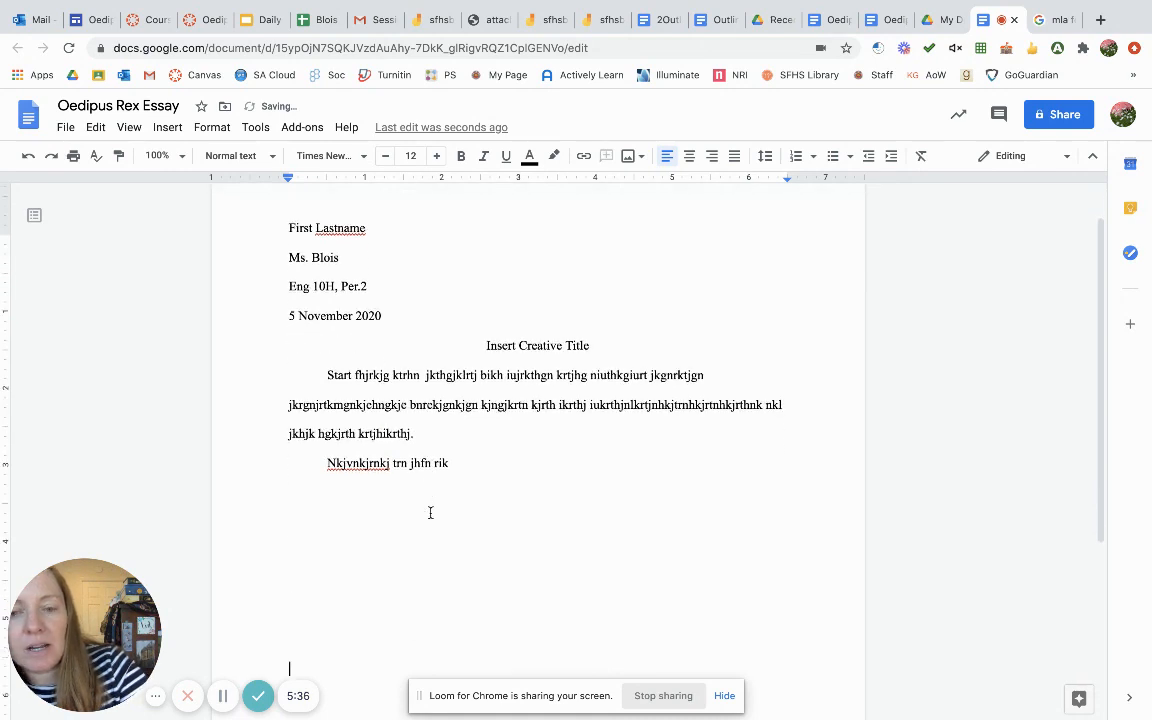
pyautogui.press('Return')
pyautogui.press('Return')
pyautogui.press('Return')
pyautogui.press('Return')
pyautogui.press('Return')
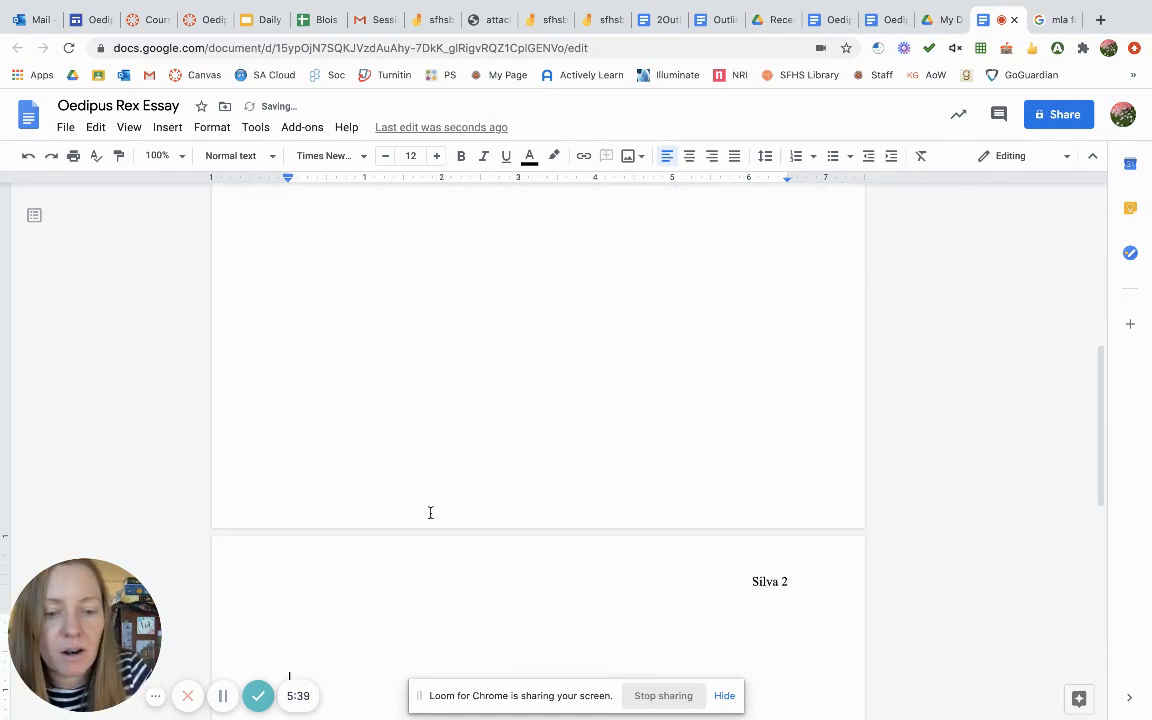
pyautogui.press('Return')
pyautogui.press('Return')
pyautogui.press('Return')
pyautogui.press('Return')
pyautogui.press('Return')
pyautogui.press('Return')
pyautogui.press('Return')
pyautogui.press('Return')
pyautogui.press('Return')
pyautogui.press('Return')
pyautogui.press('Return')
pyautogui.press('Return')
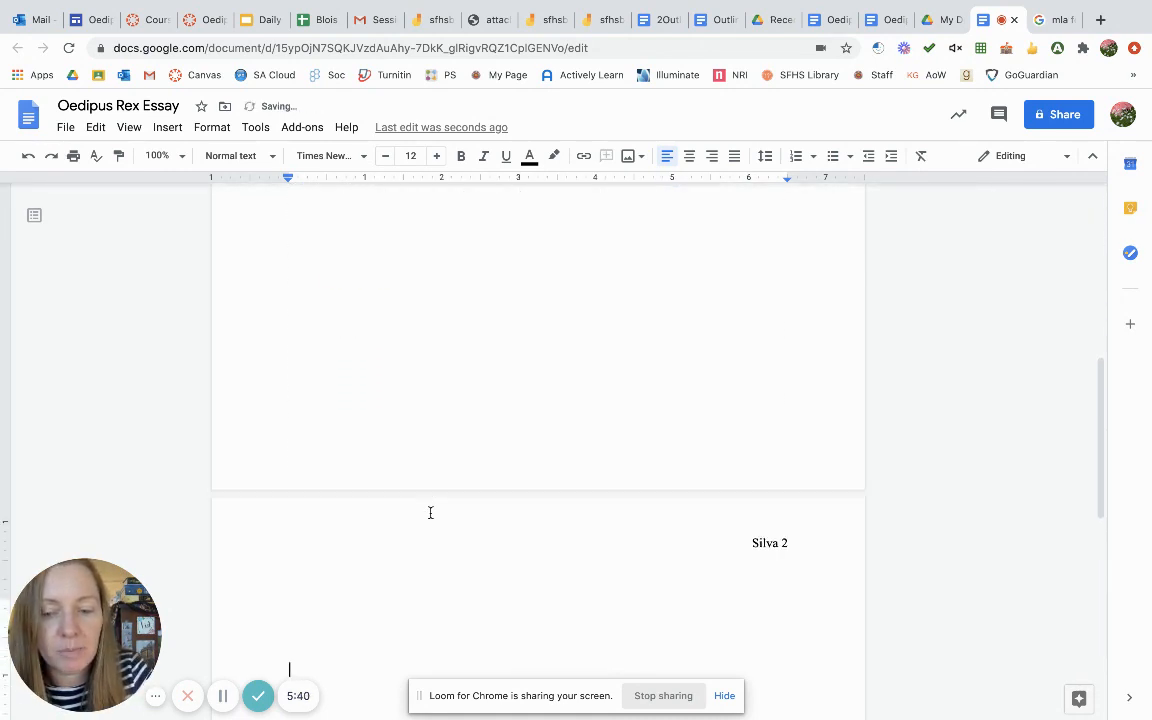
pyautogui.press('Return')
pyautogui.press('Return')
pyautogui.press('Return')
pyautogui.press('Return')
pyautogui.press('Return')
pyautogui.press('Return')
pyautogui.press('Return')
pyautogui.press('Return')
pyautogui.press('Return')
pyautogui.press('Return')
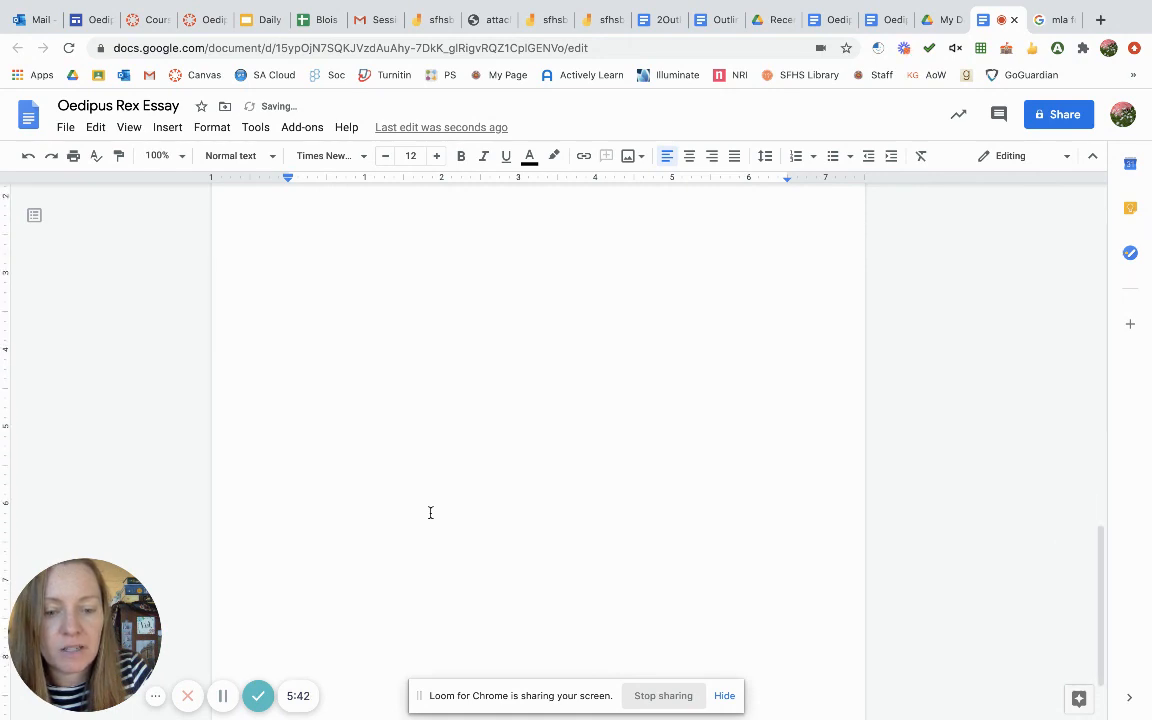
pyautogui.scroll(15, 609, 491)
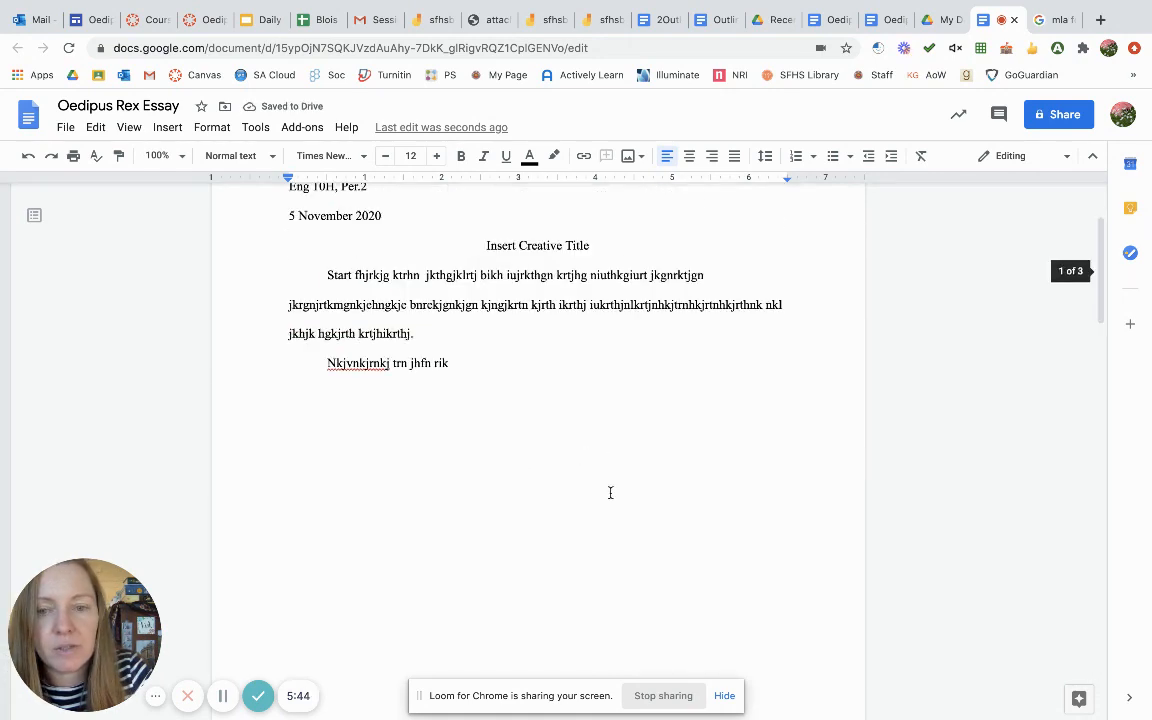